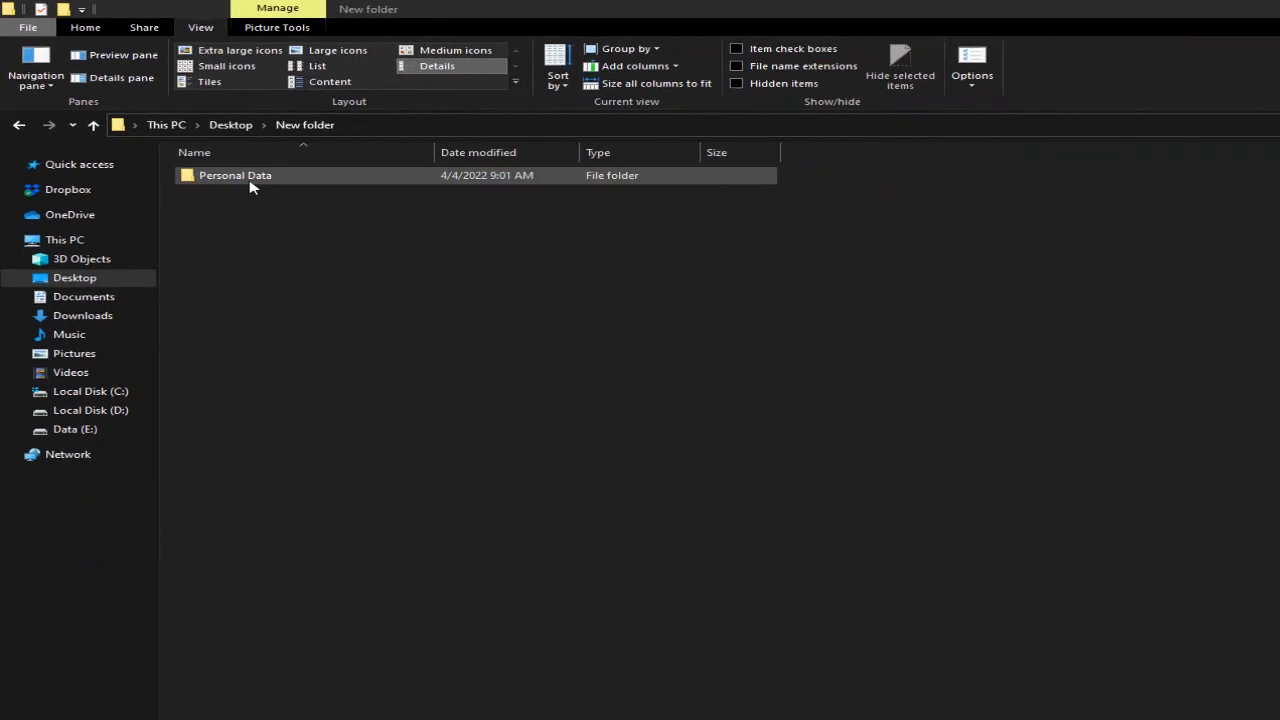
# - Verify Personal Data prompts for the Anvi password, dismiss the prompt, then show This PC
pyautogui.doubleClick(250, 180)
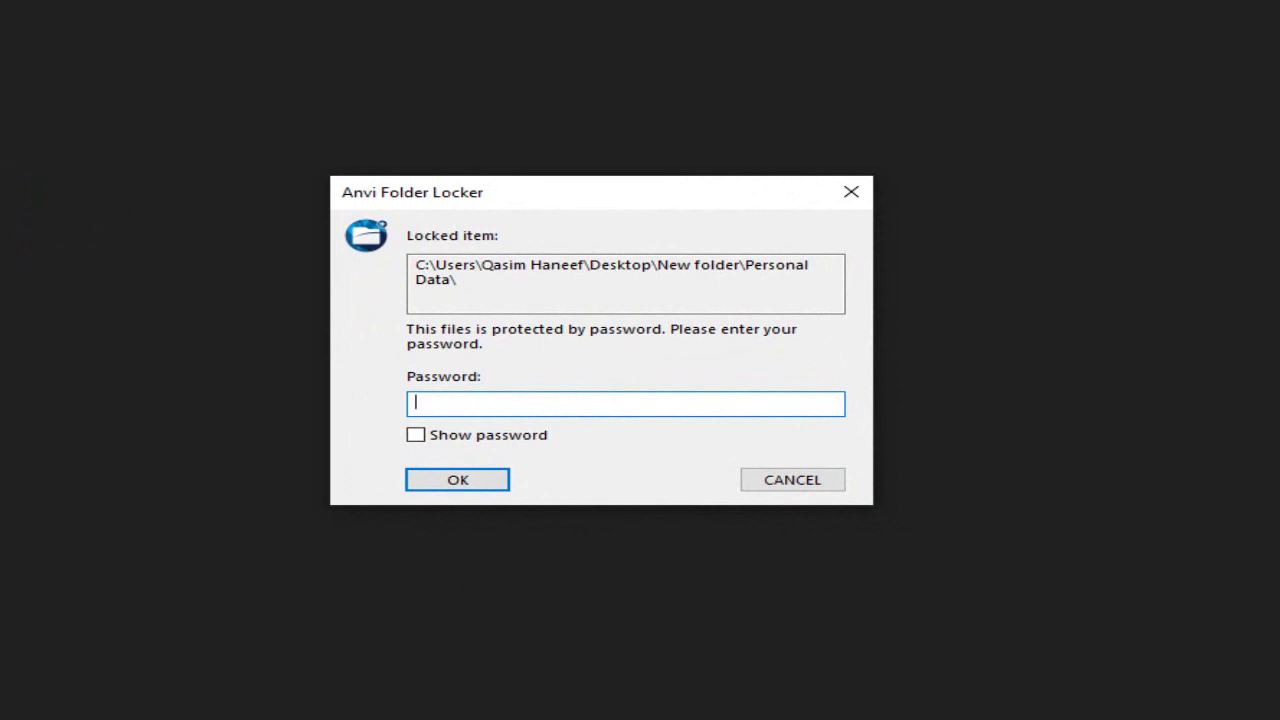
pyautogui.press('Escape')
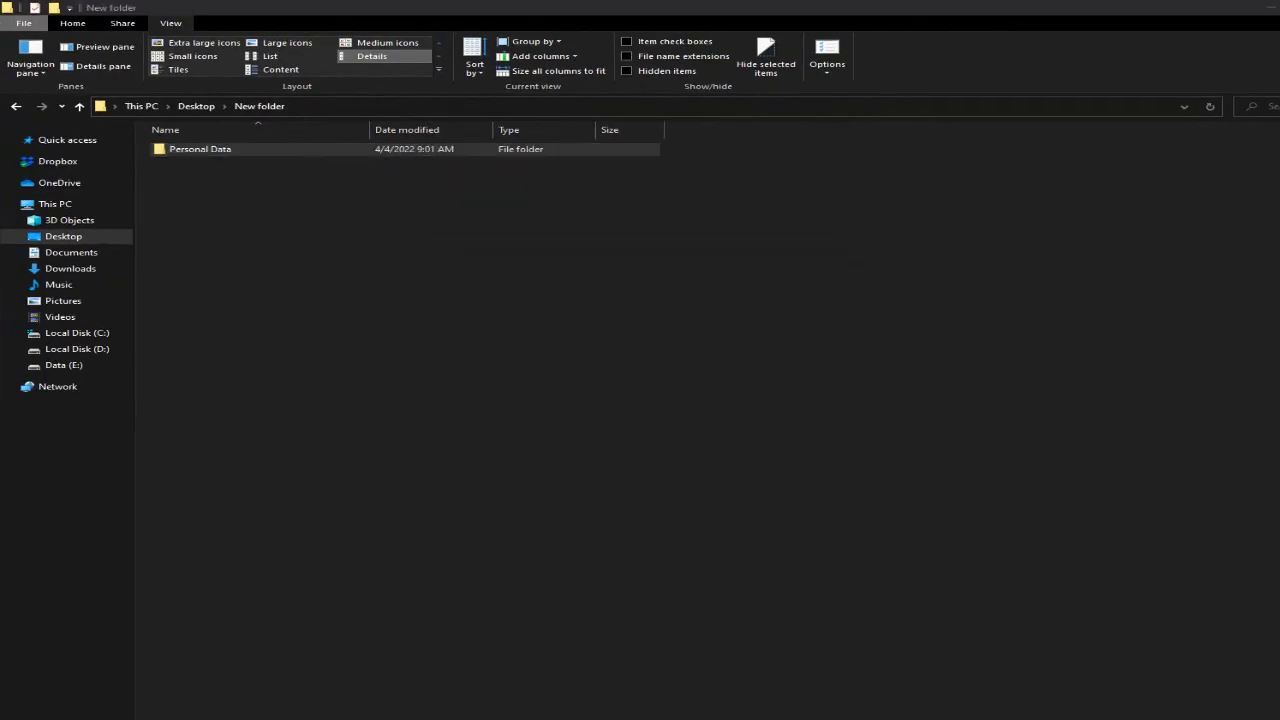
pyautogui.click(592, 708)
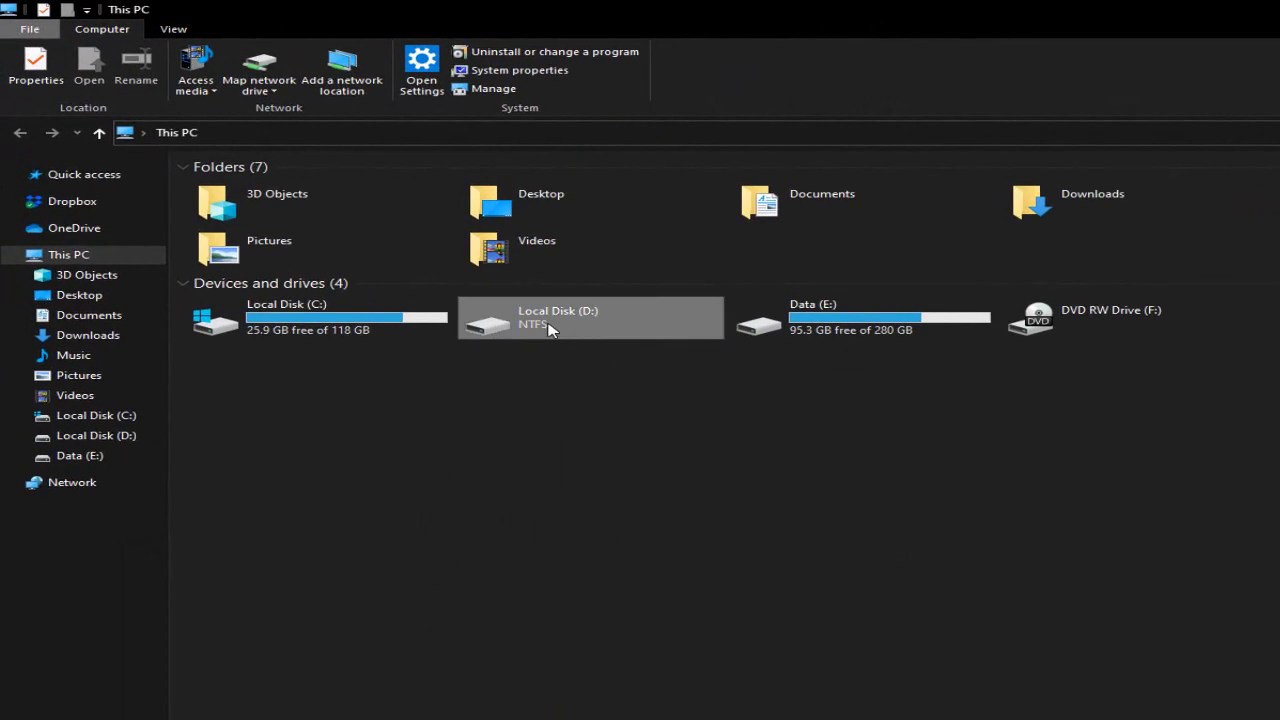
# - Confirm Local Disk (D:) asks for the Anvi password, close it, and return to New folder
pyautogui.click(527, 316)
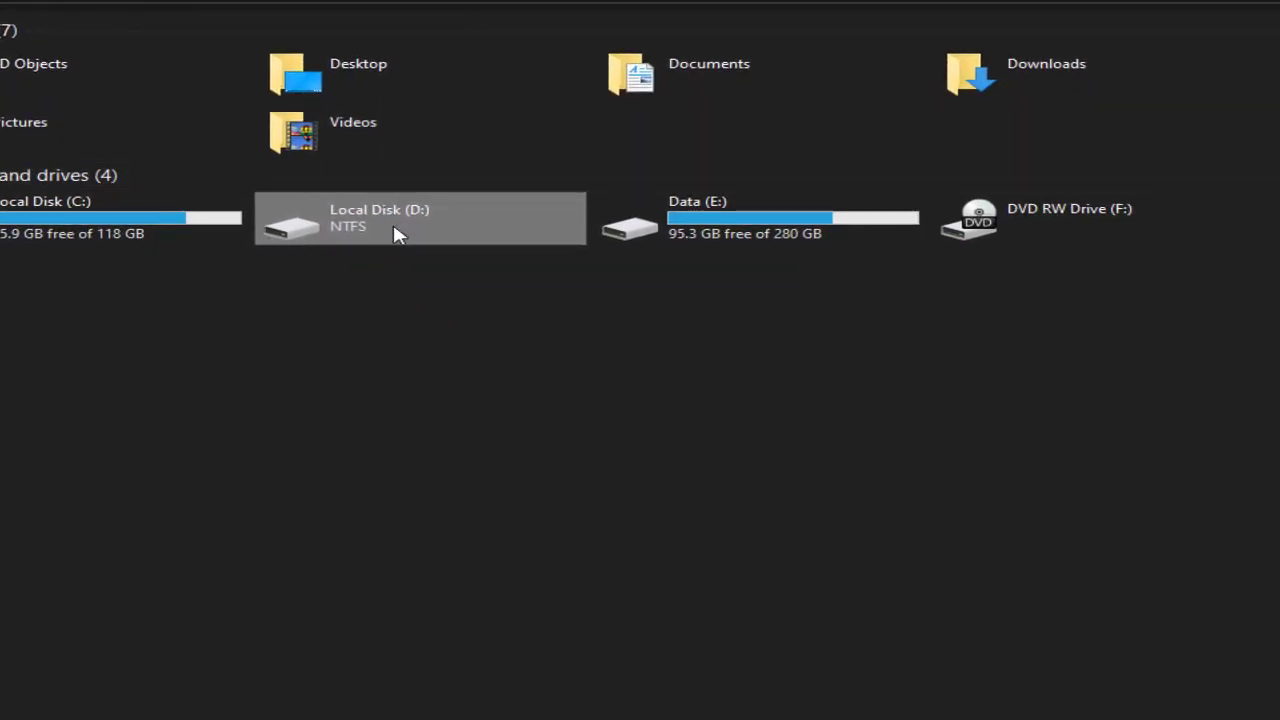
pyautogui.doubleClick(394, 228)
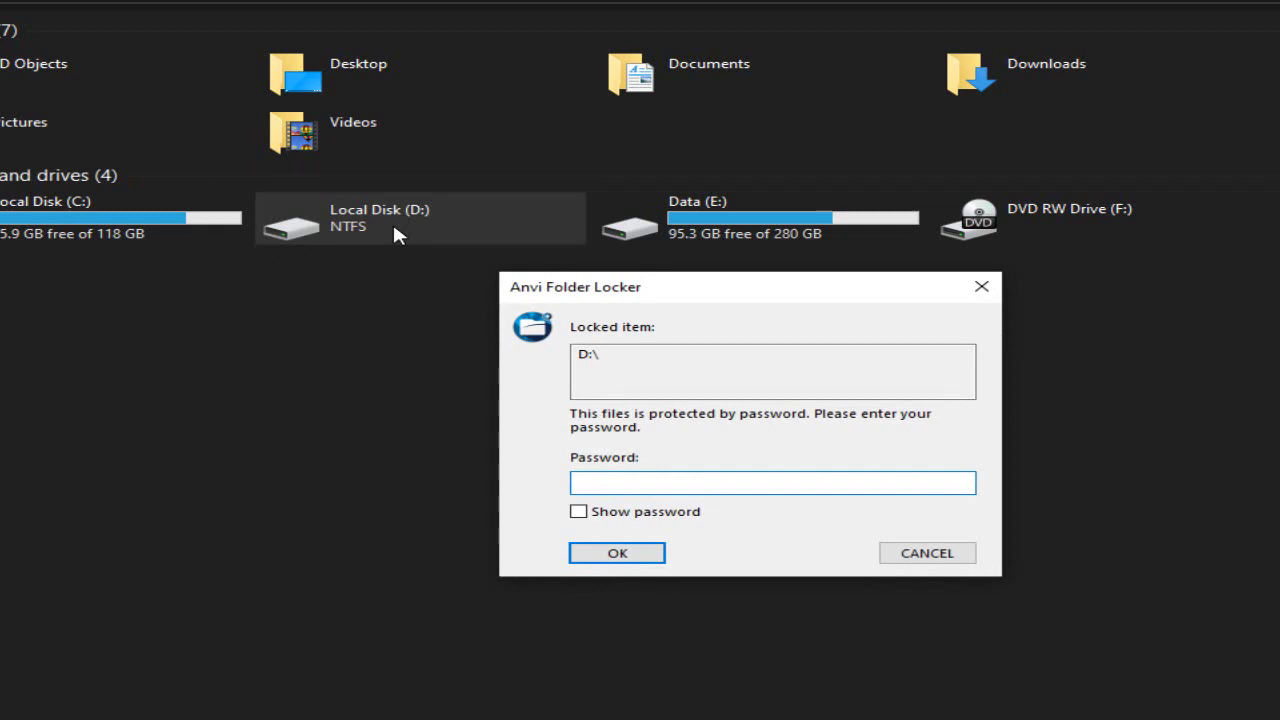
pyautogui.click(981, 286)
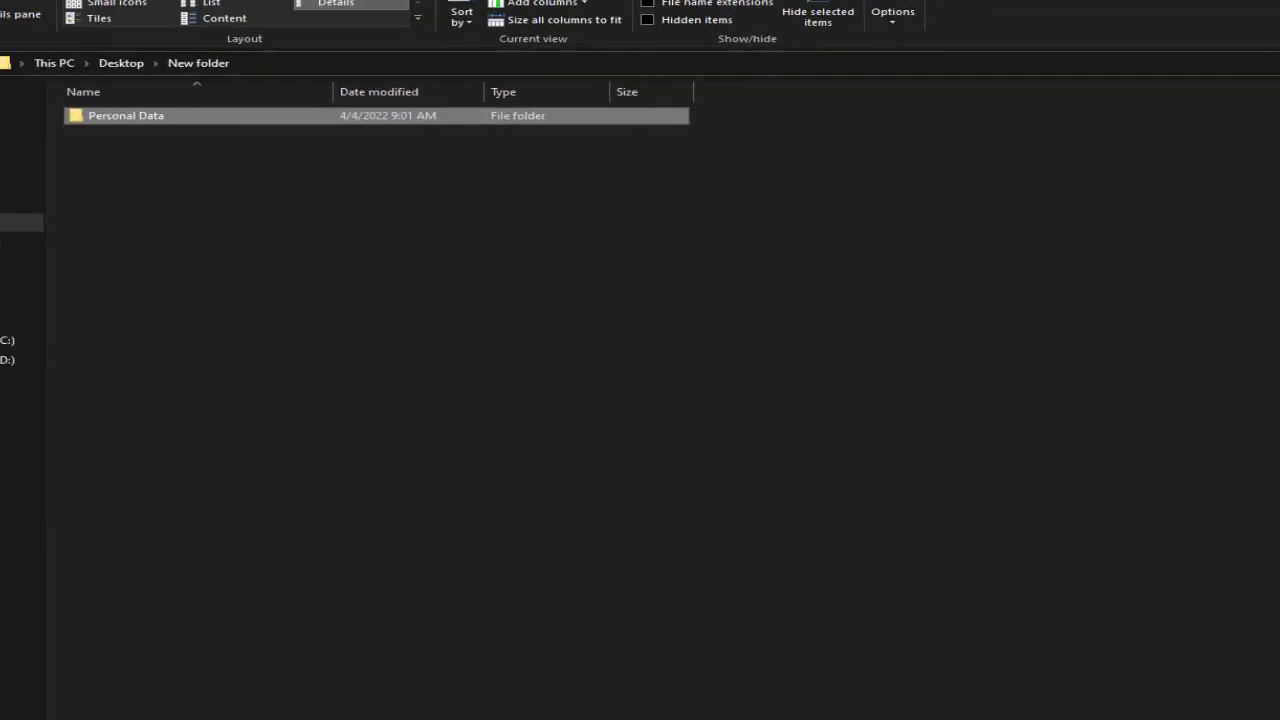
# - Unlock Personal Data by re-entering the correct password after an Invalid Password rejection
pyautogui.click(122, 139)
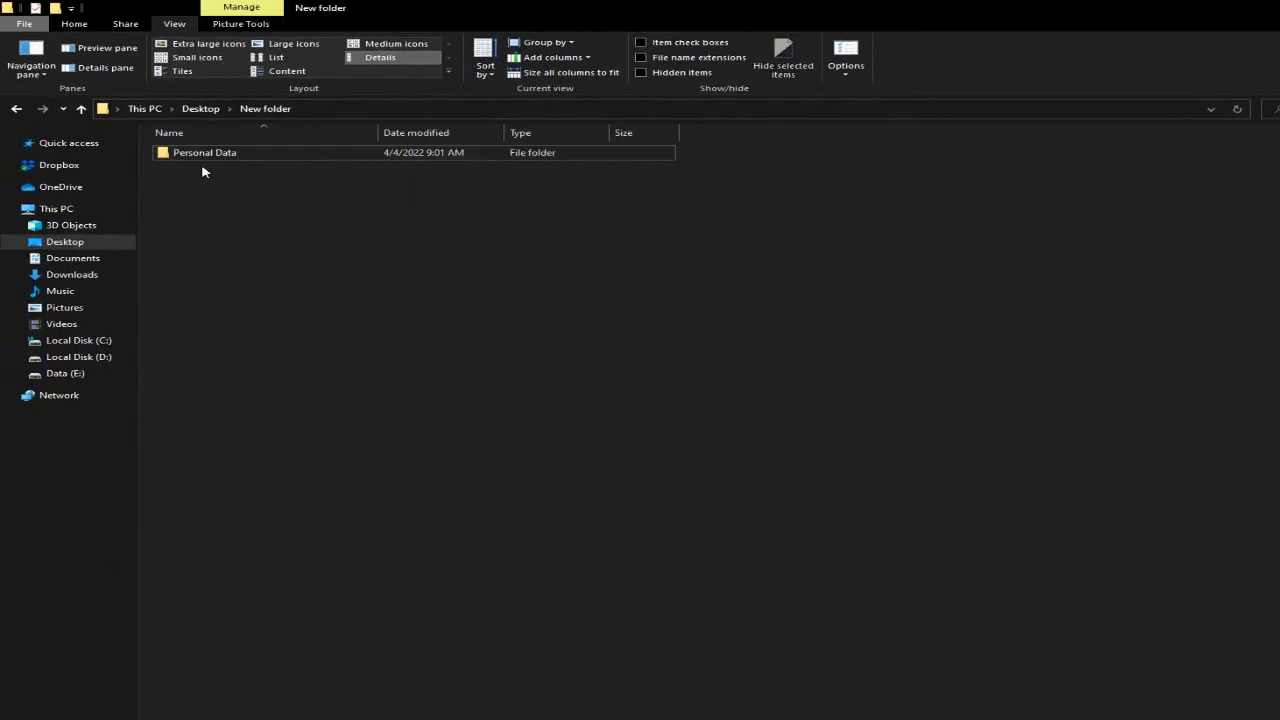
pyautogui.doubleClick(201, 158)
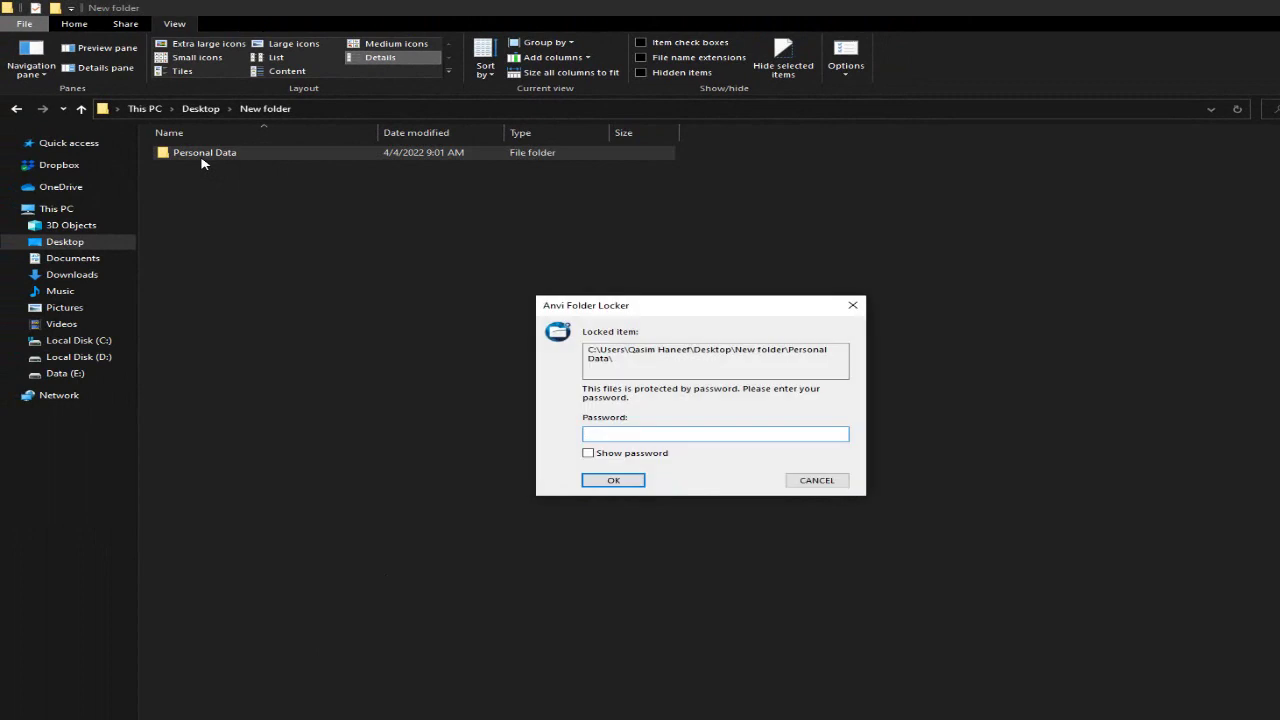
pyautogui.write('***')
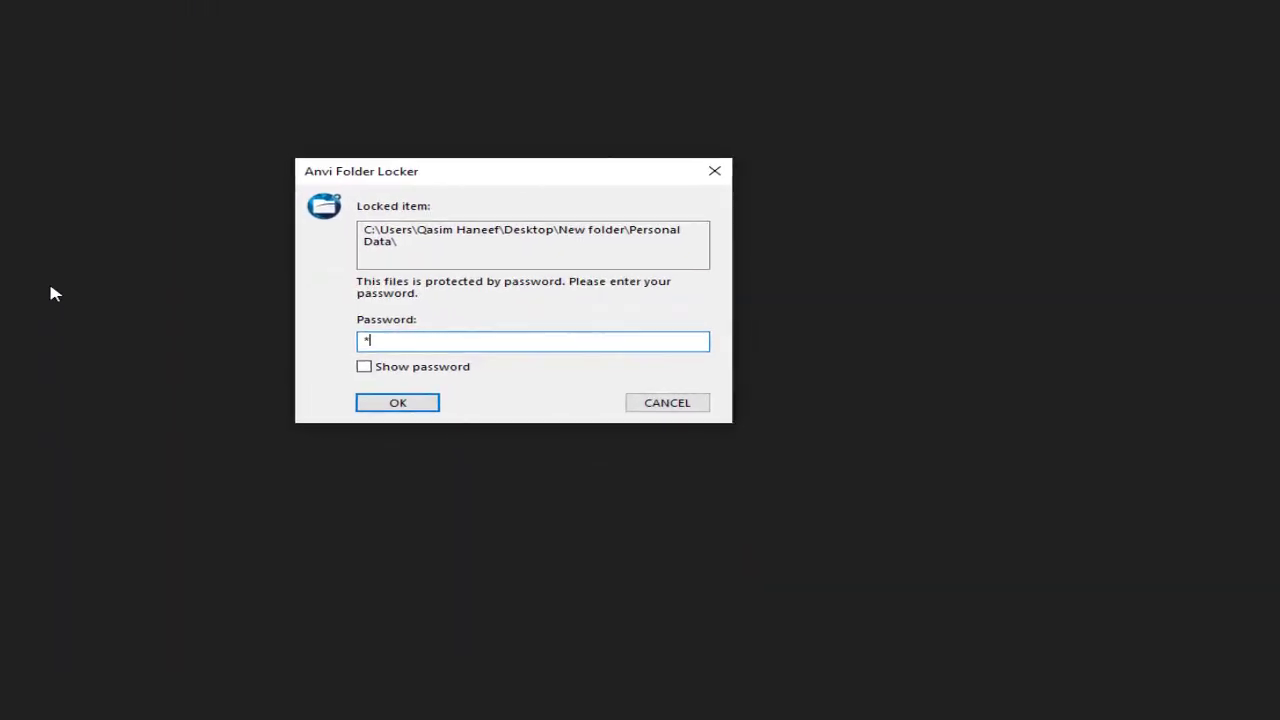
pyautogui.click(370, 406)
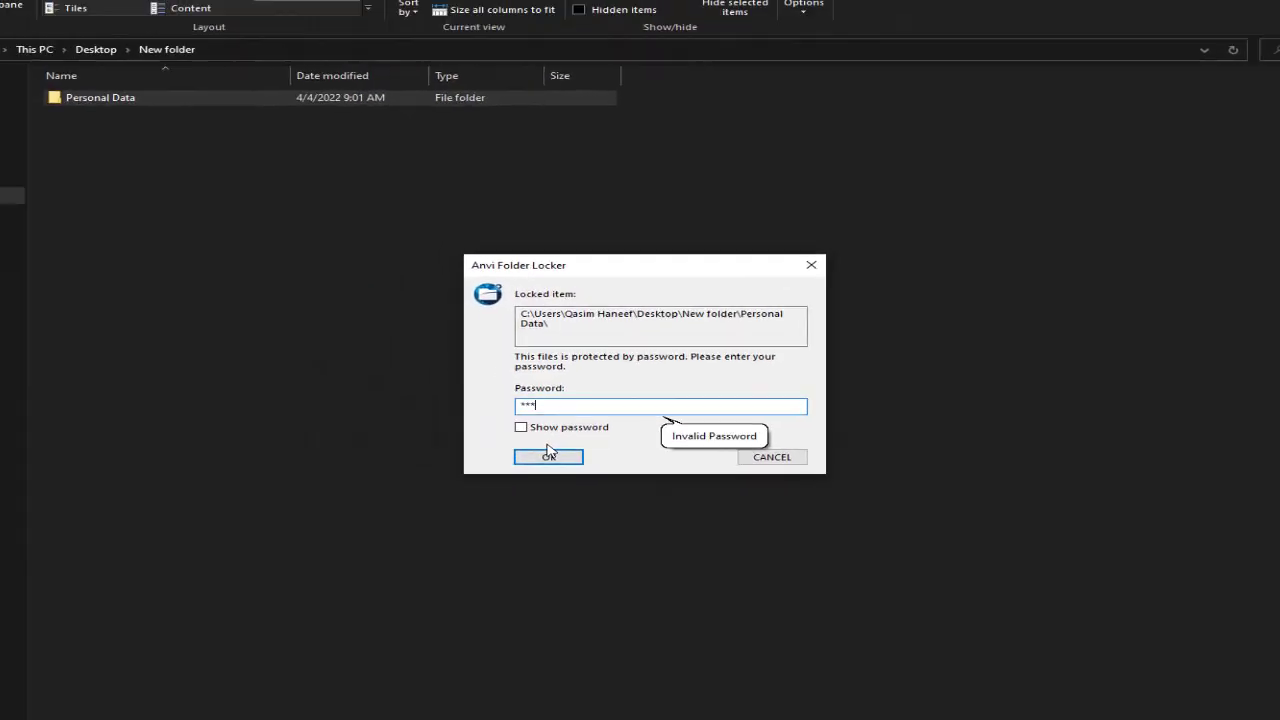
pyautogui.moveTo(559, 404); pyautogui.dragTo(497, 406)
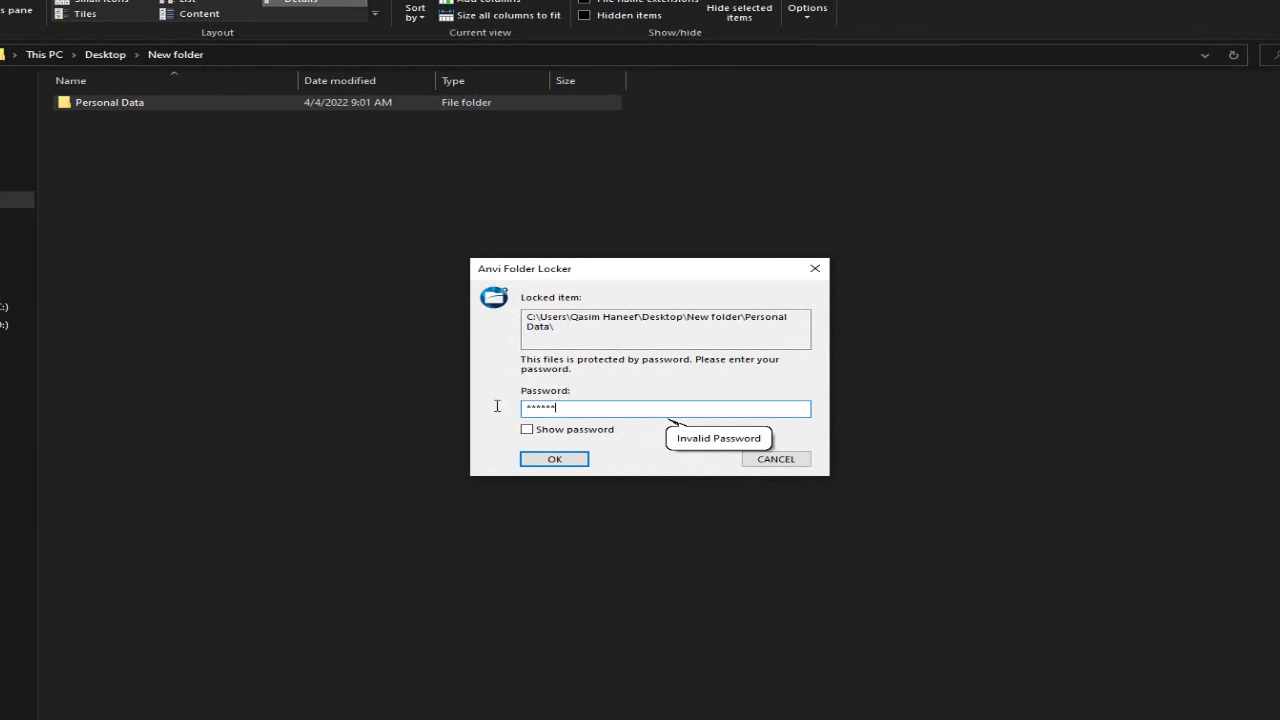
pyautogui.click(534, 458)
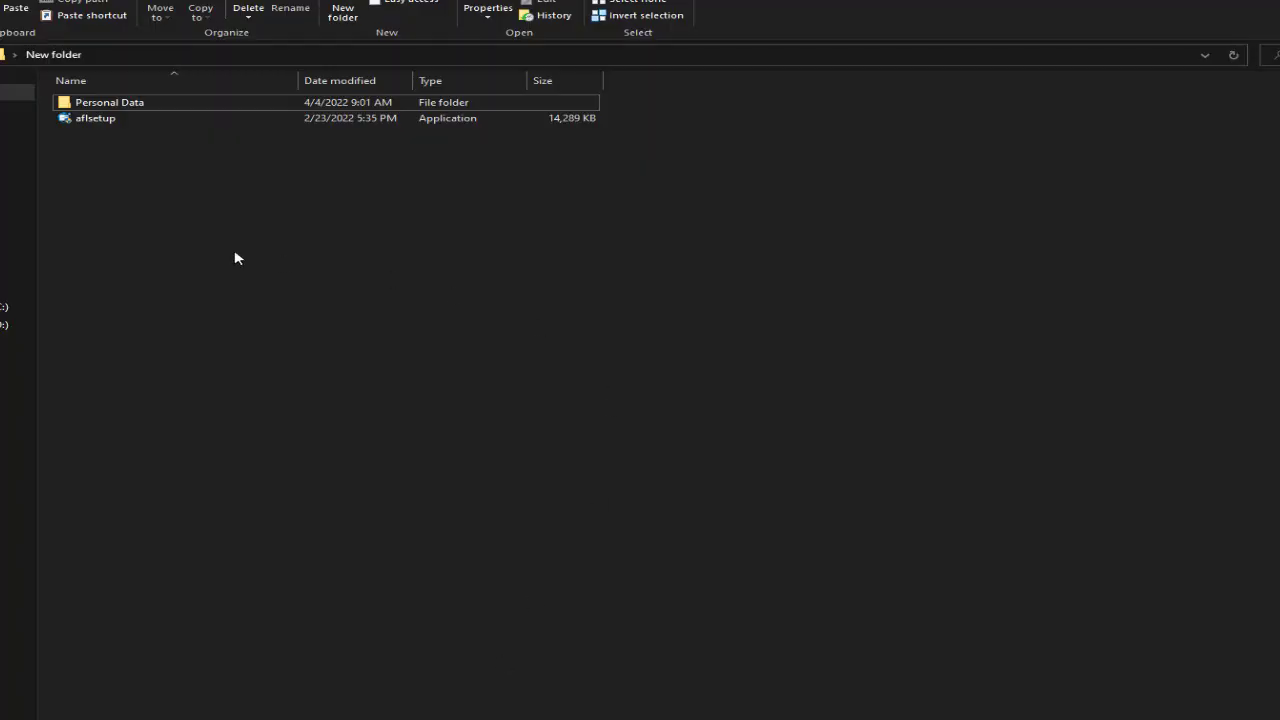
# - Select the 14,289 KB aflsetup installer in New folder
pyautogui.click(95, 120)
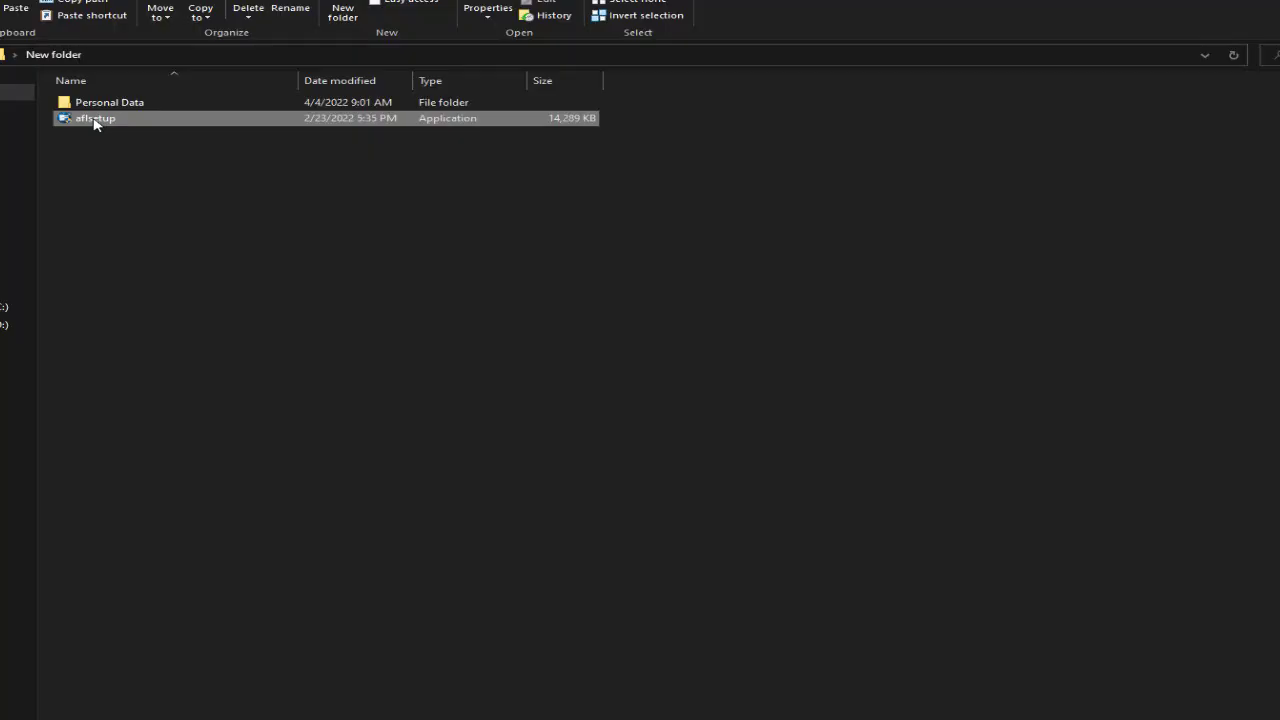
# - Install Anvi Folder Locker to C:\Program Files (x86)\Anvisoft\Anvi Folder Locker, skipping the changelog
pyautogui.doubleClick(95, 120)
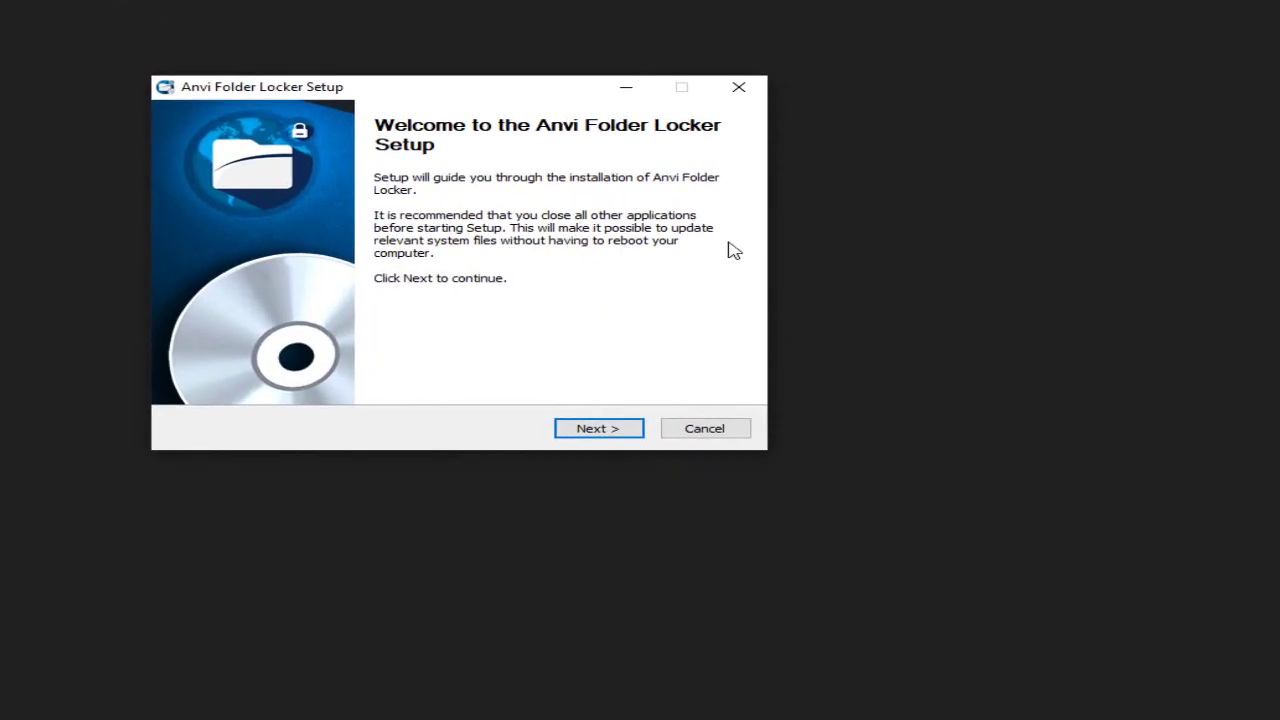
pyautogui.click(599, 428)
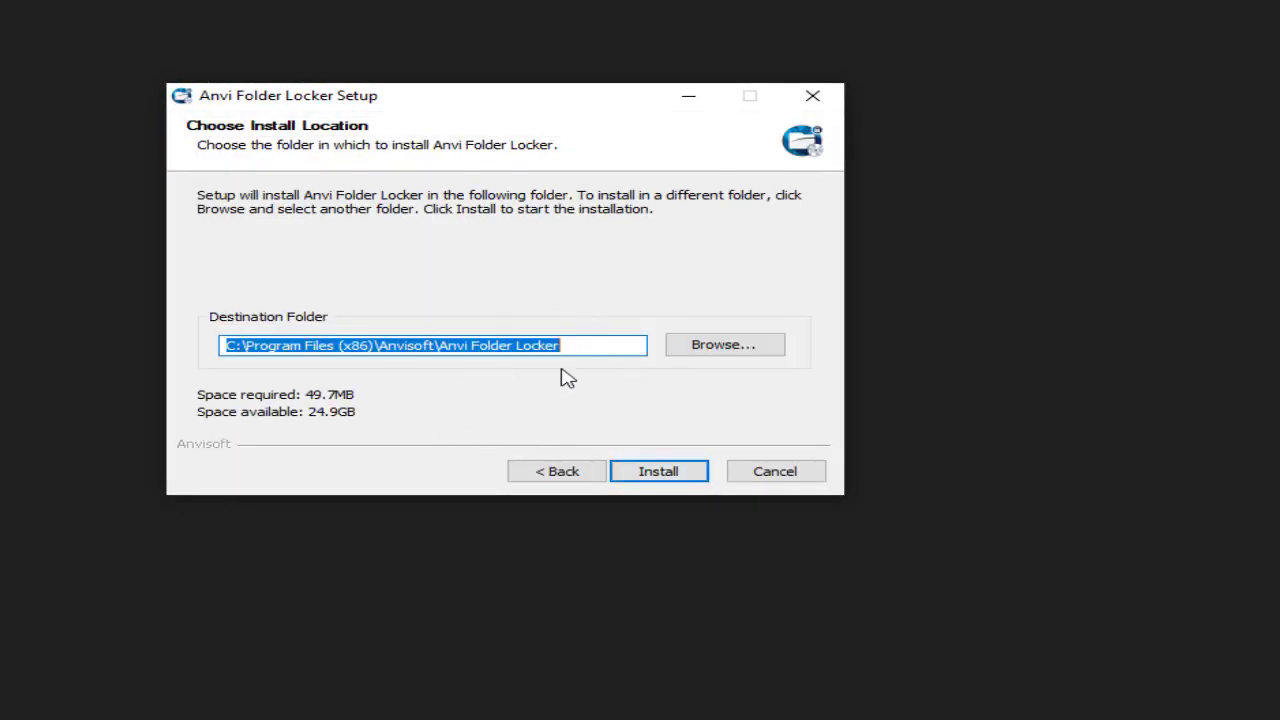
pyautogui.click(683, 481)
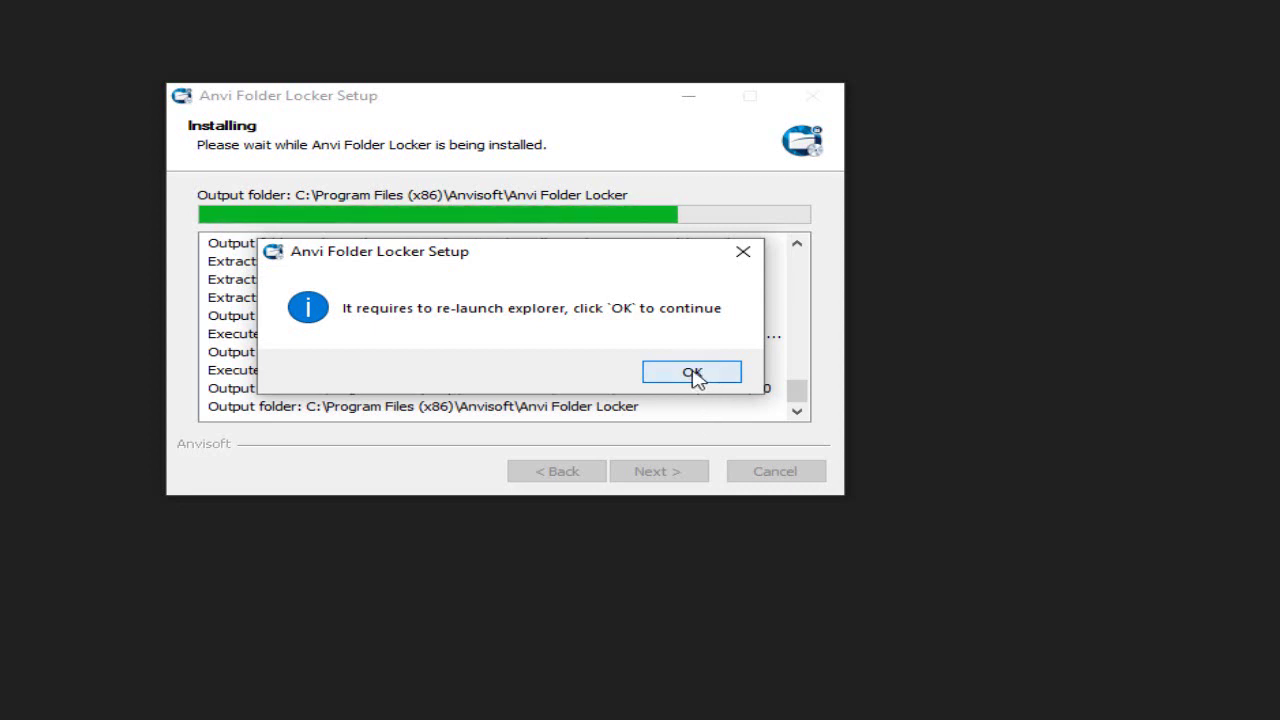
pyautogui.click(692, 372)
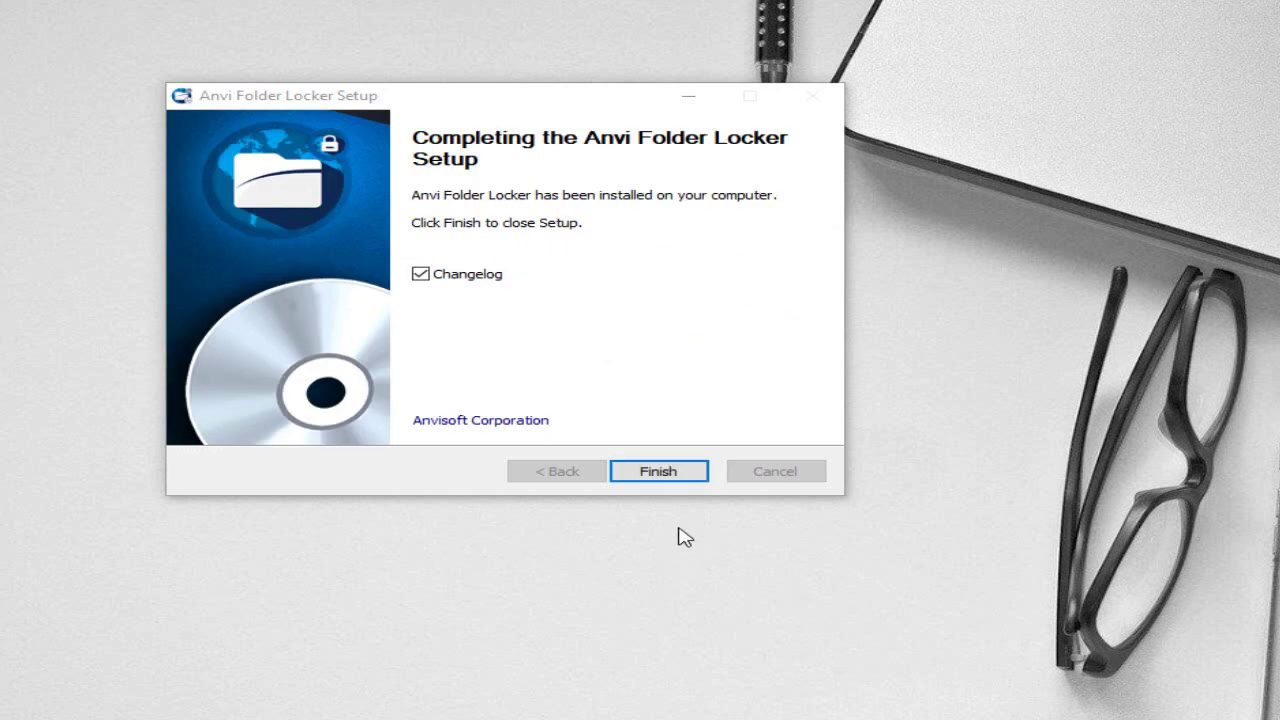
pyautogui.click(477, 275)
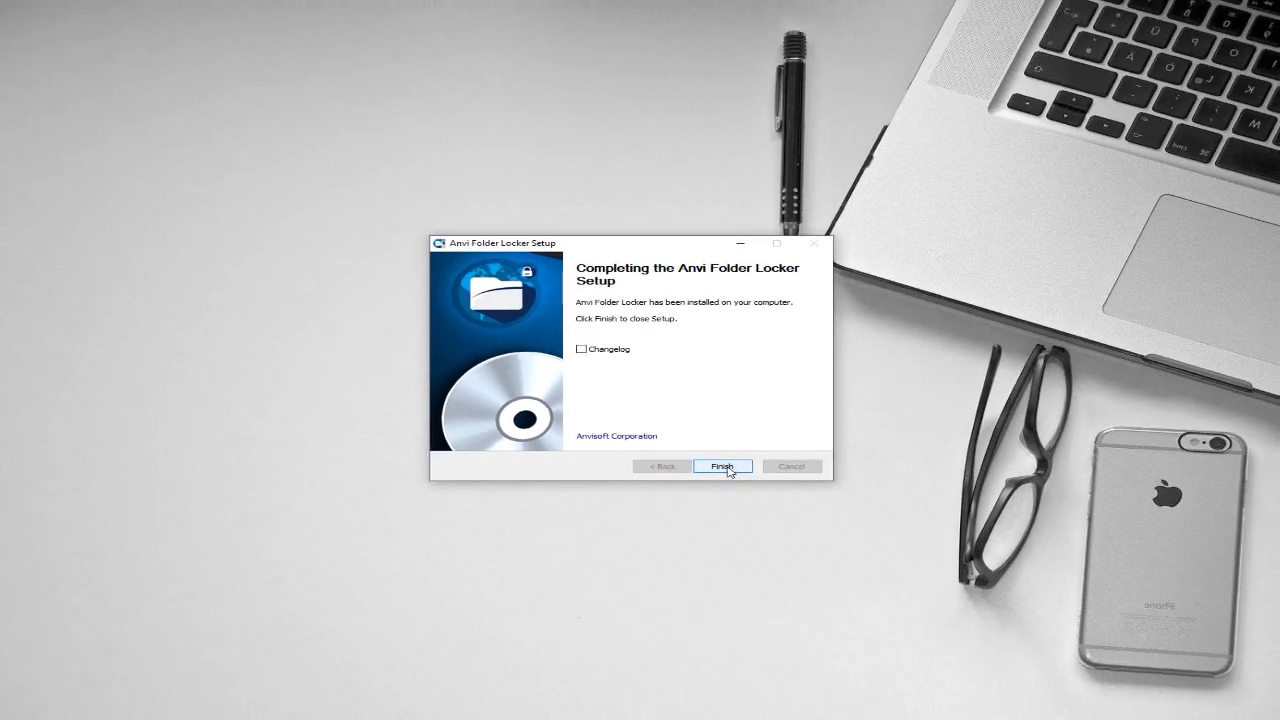
pyautogui.click(680, 478)
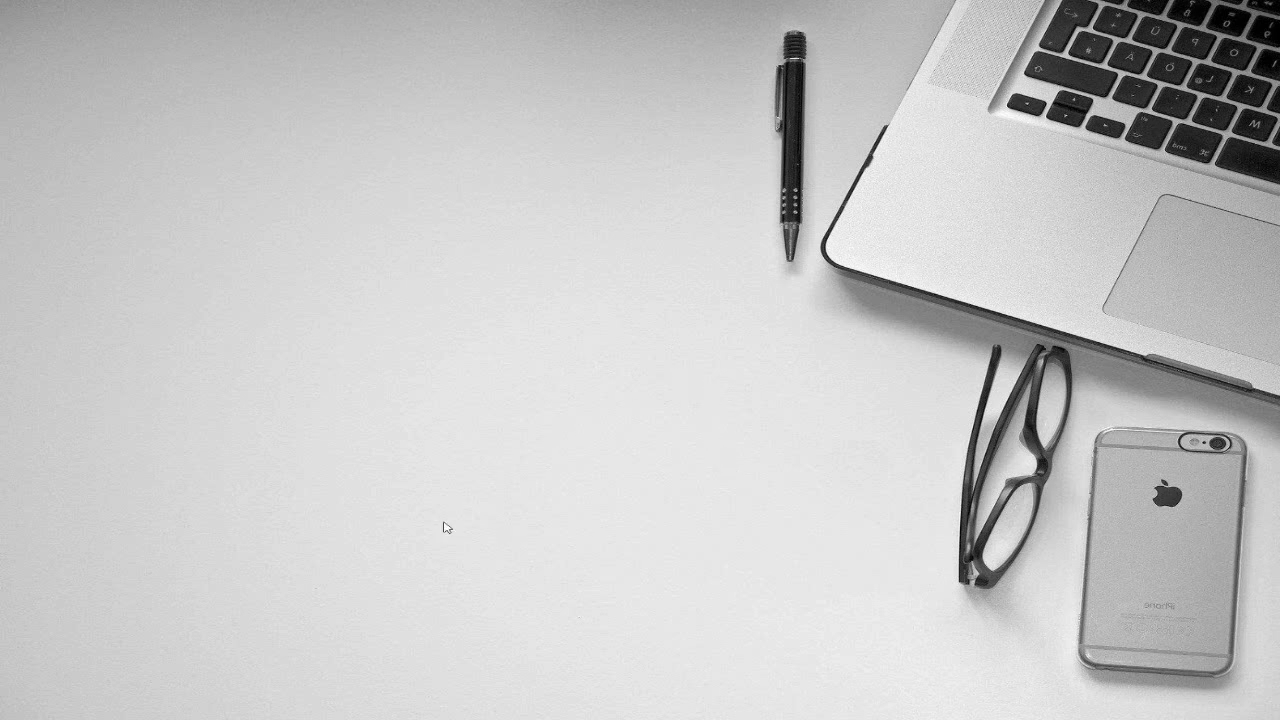
# - Search the Start menu for "folder" and launch Anvi Folder Locker from Best match
pyautogui.press('super')
pyautogui.write('folder')
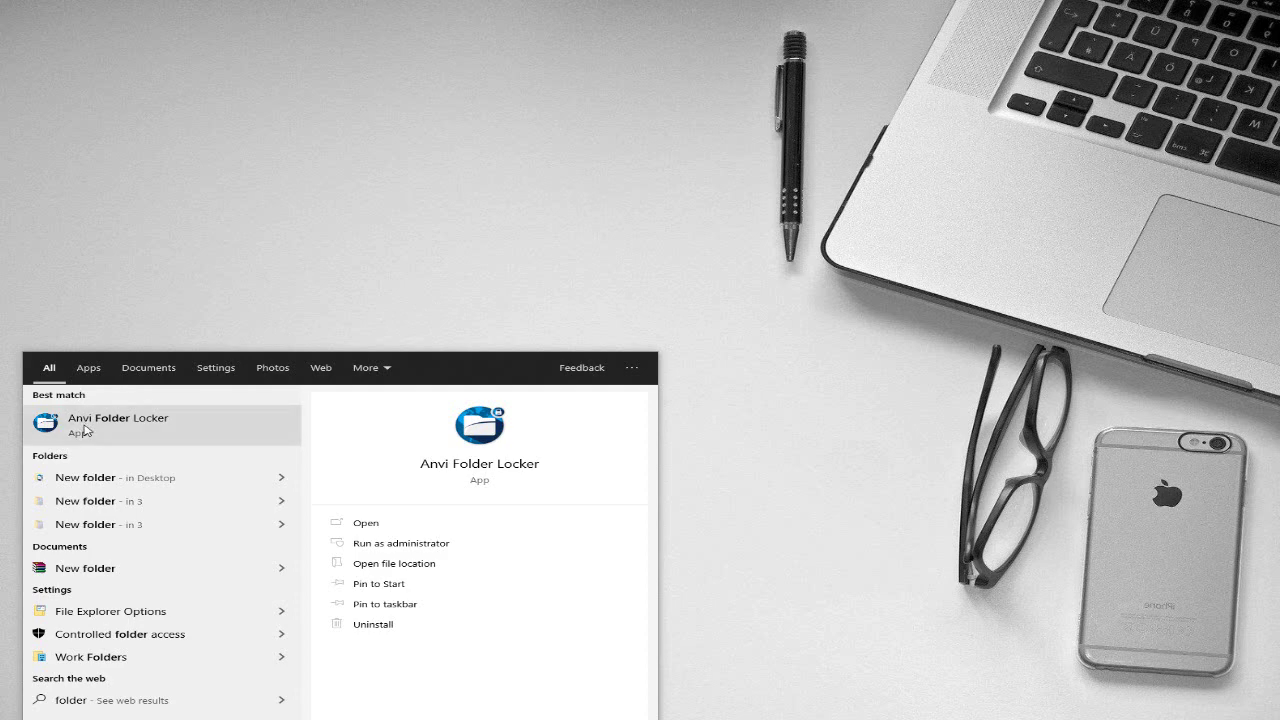
pyautogui.click(85, 430)
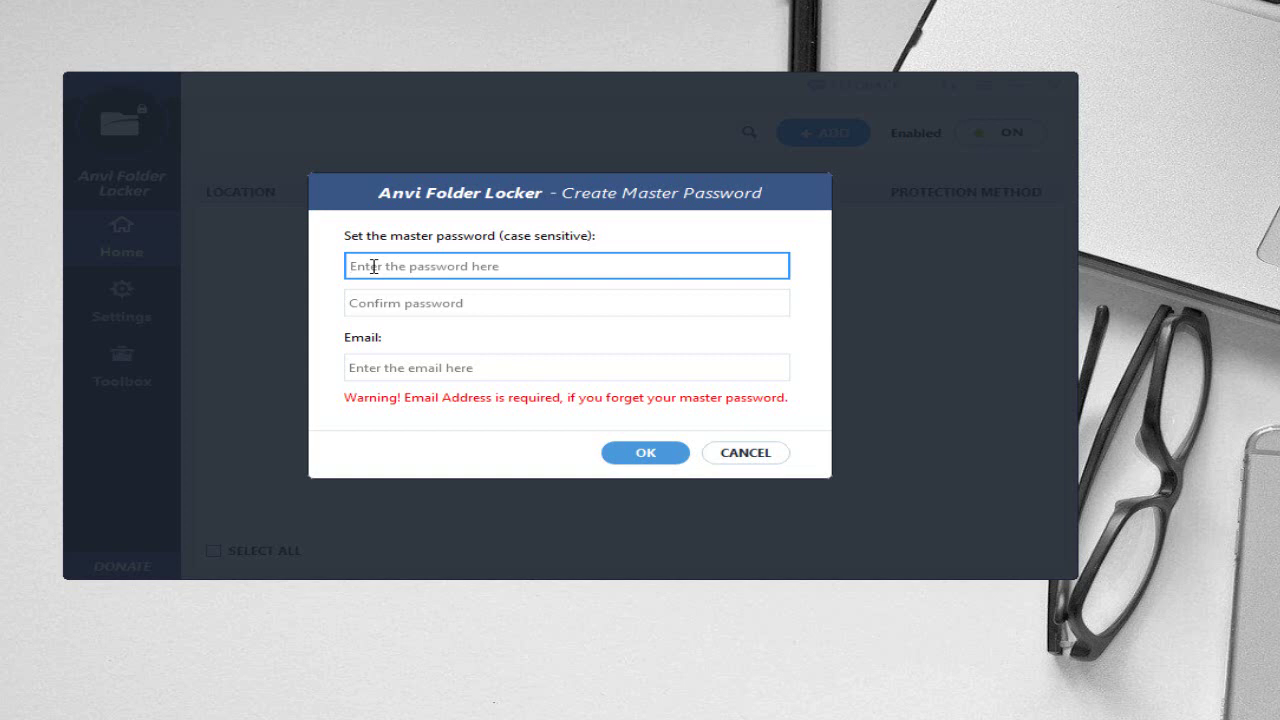
# - Enter and confirm the master password, paste the recovery e-mail address, and confirm
pyautogui.write('*****')
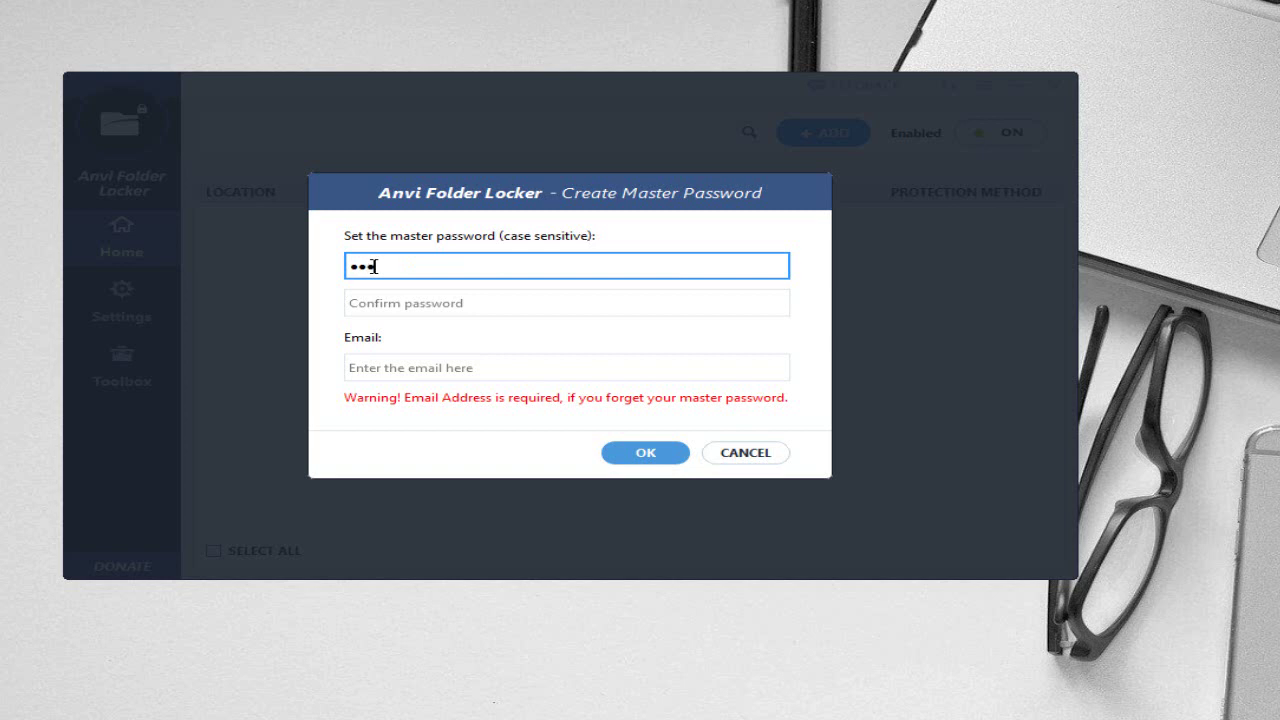
pyautogui.write('*')
pyautogui.click(406, 306)
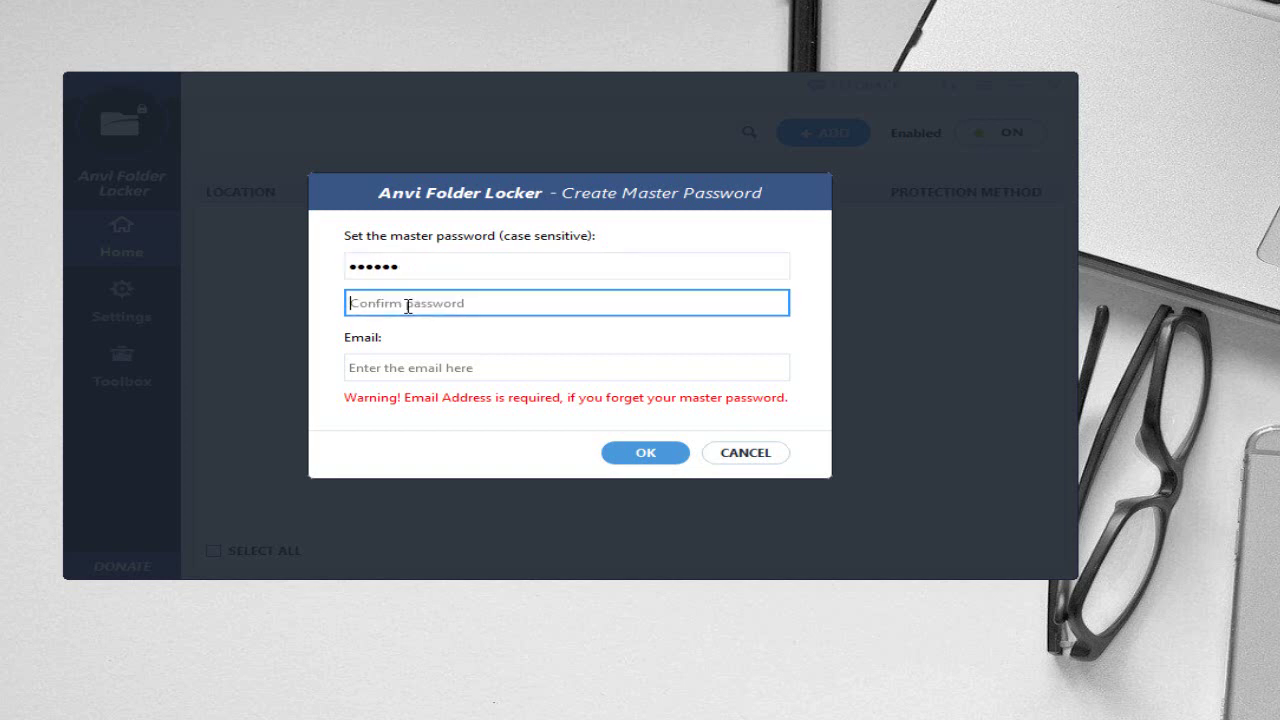
pyautogui.write('******')
pyautogui.click(392, 369)
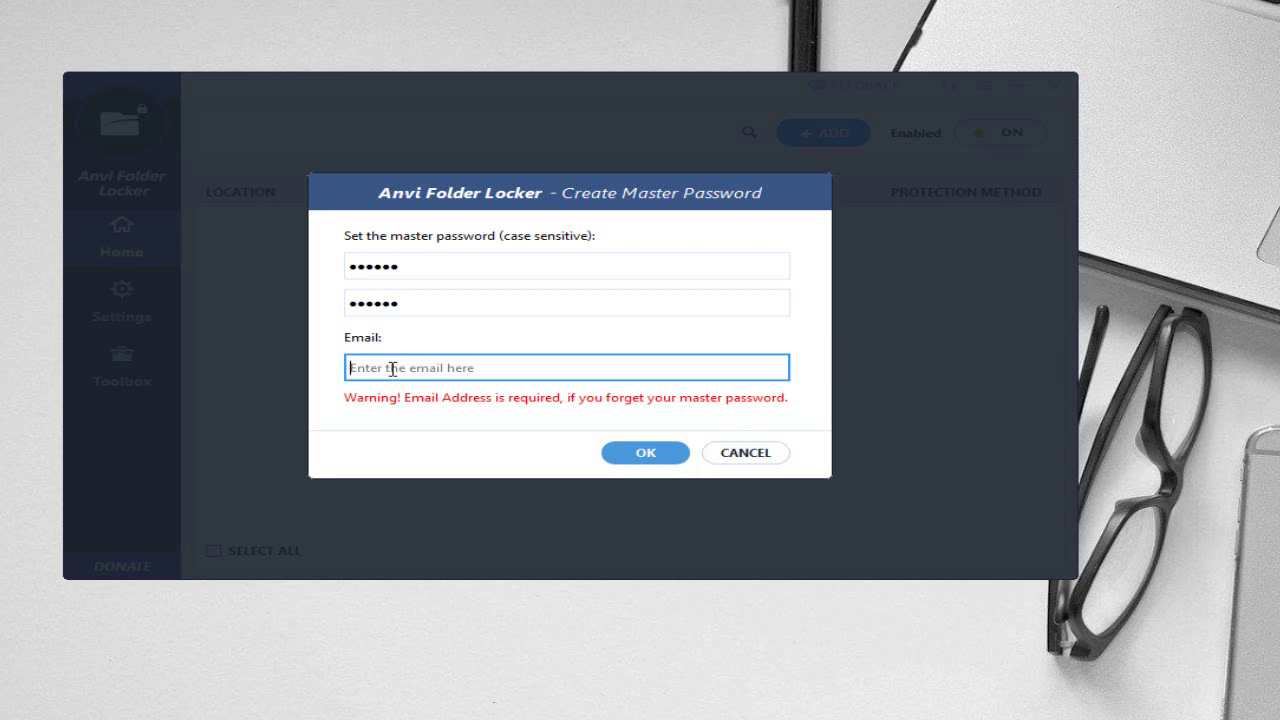
pyautogui.hotkey('ctrl', 'v')
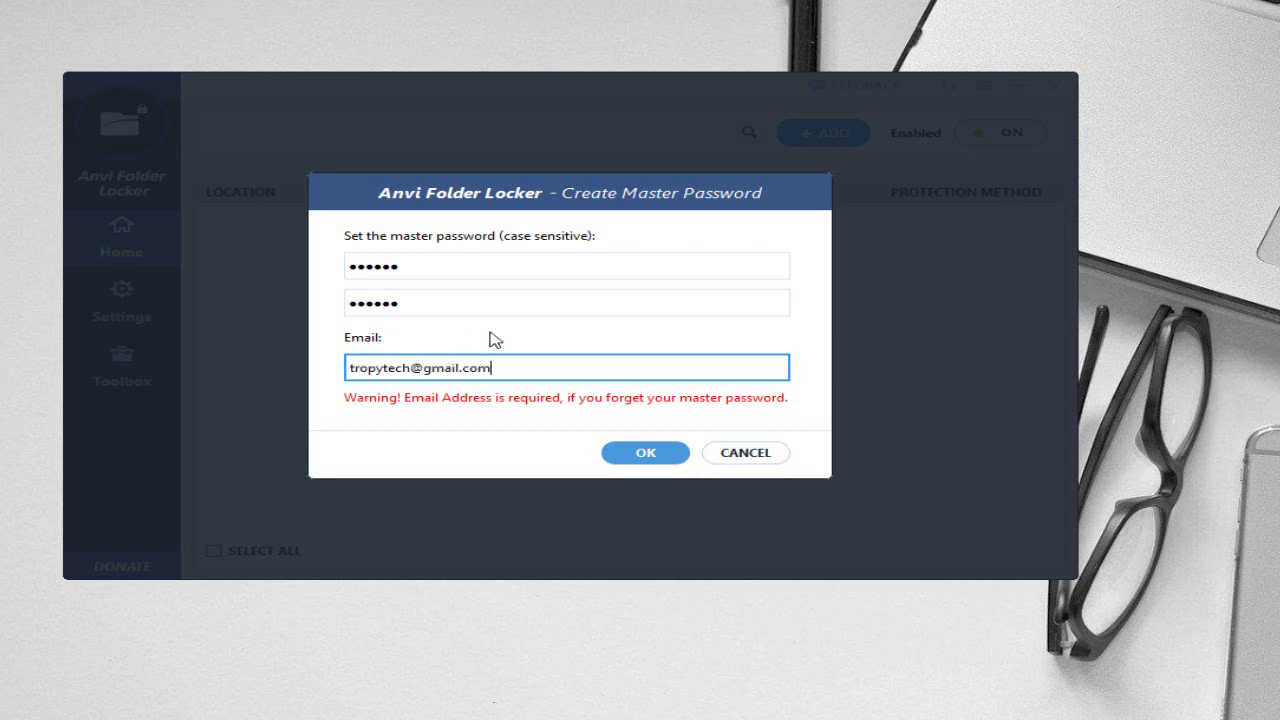
pyautogui.click(647, 452)
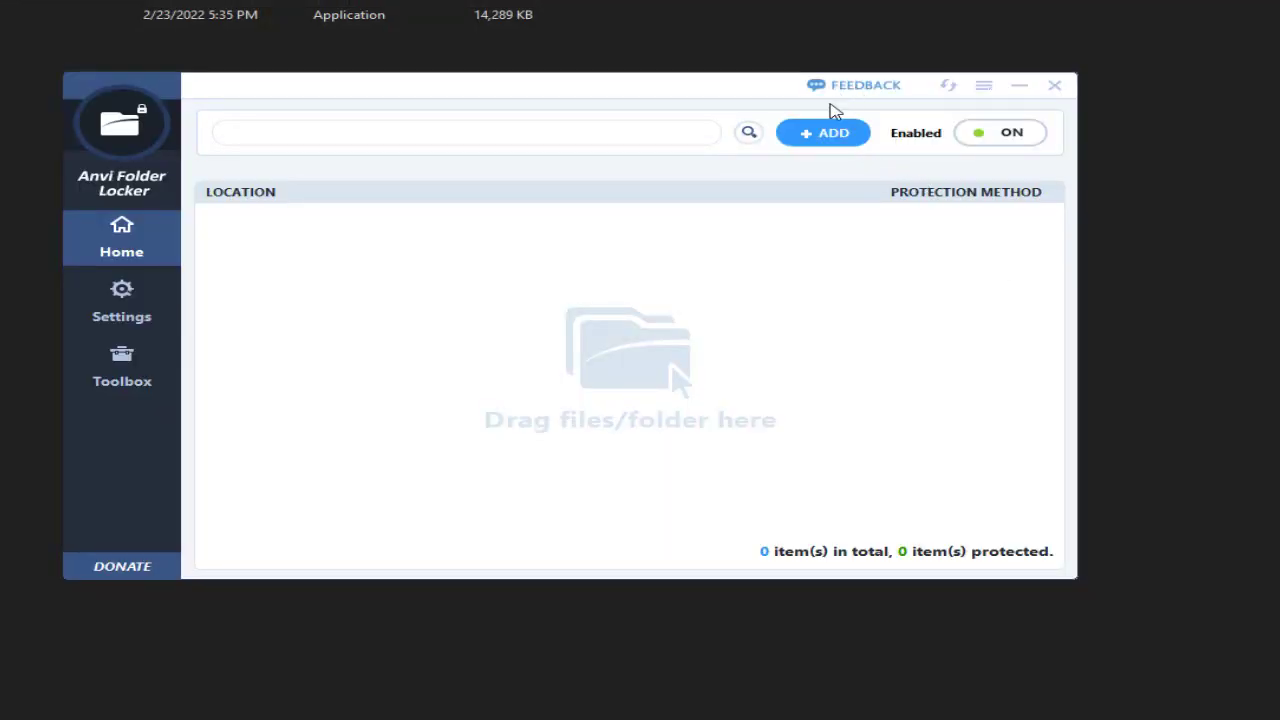
# - Review the Settings options, go back to Home, and start adding an item with ADD
pyautogui.click(115, 300)
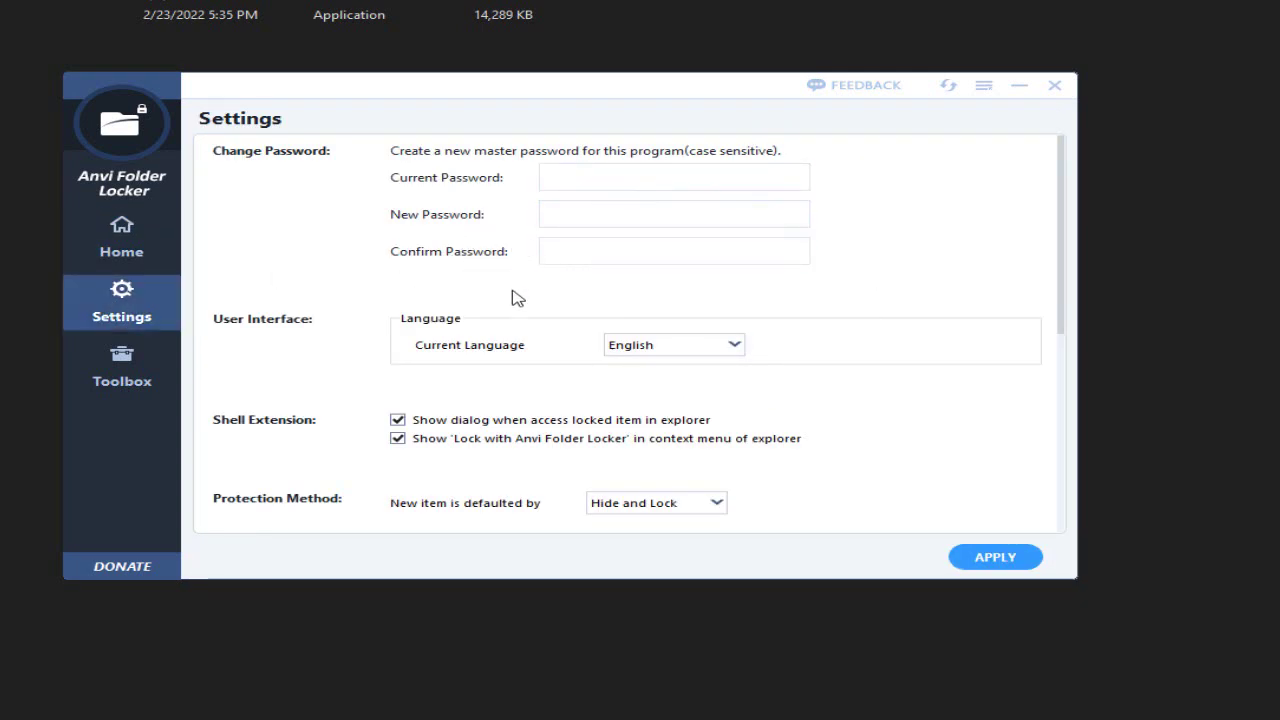
pyautogui.scroll(-5, 515, 297)
pyautogui.scroll(-3, 515, 297)
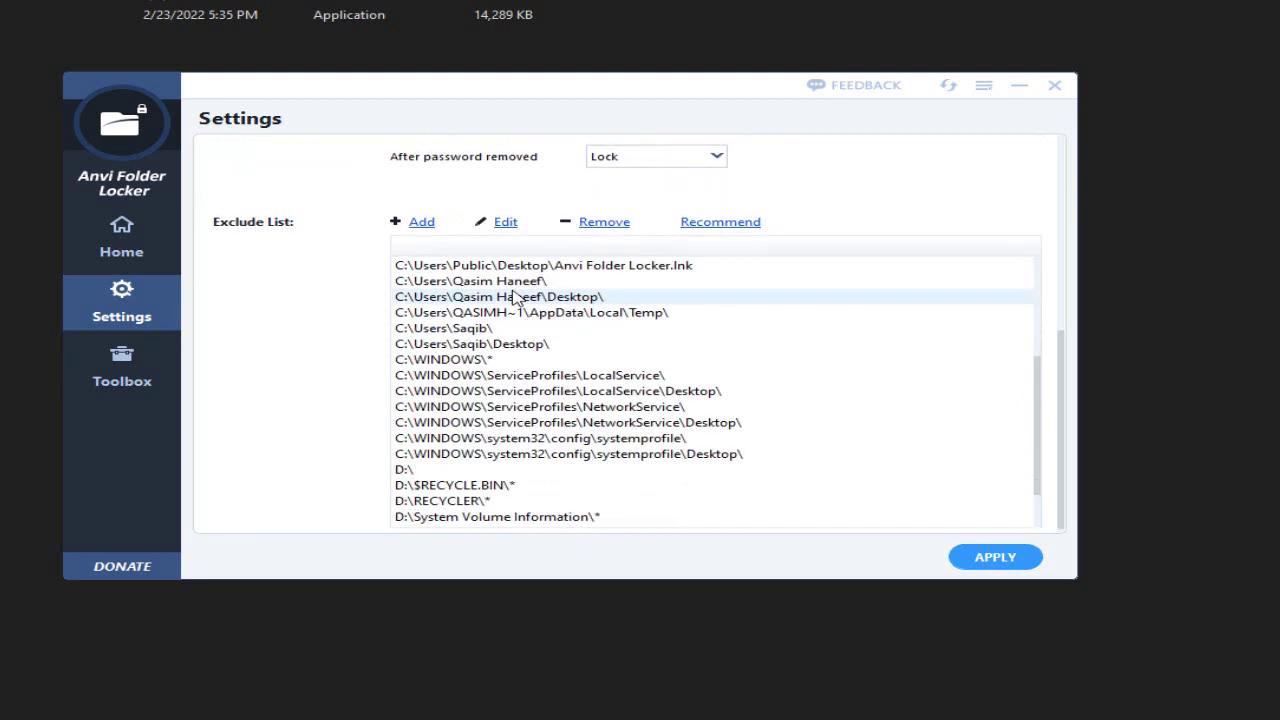
pyautogui.scroll(10, 514, 294)
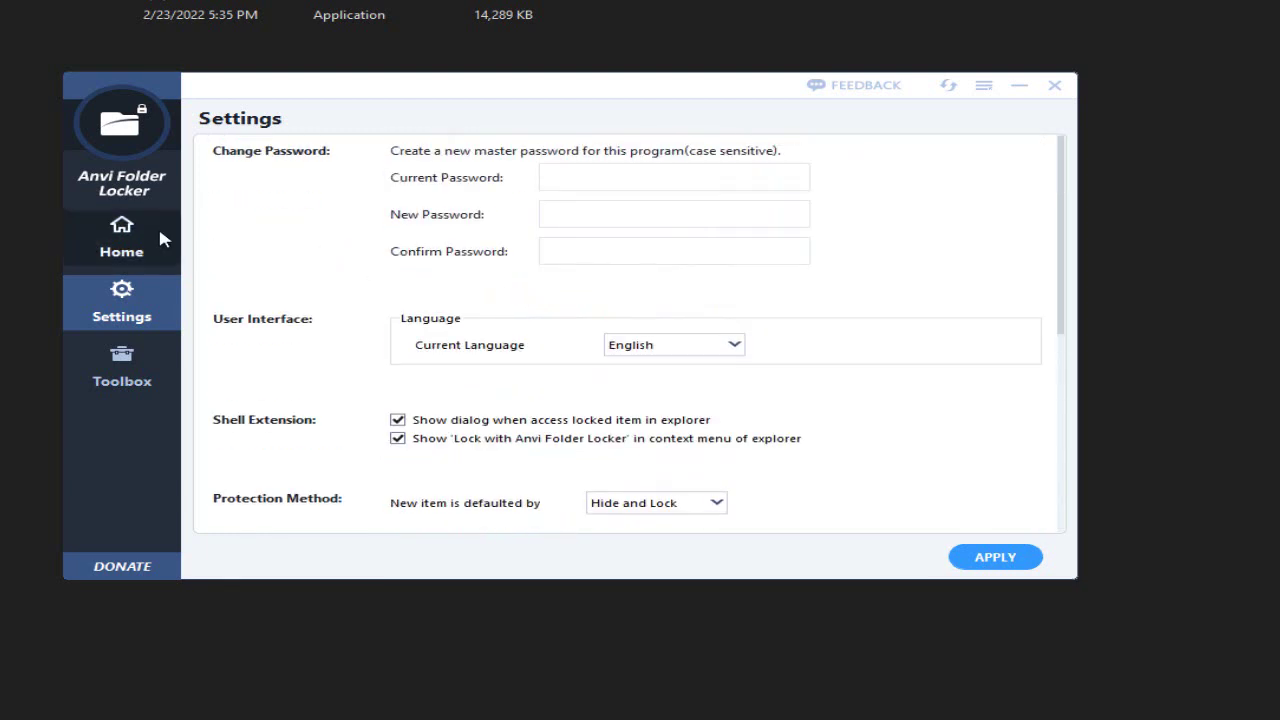
pyautogui.click(127, 260)
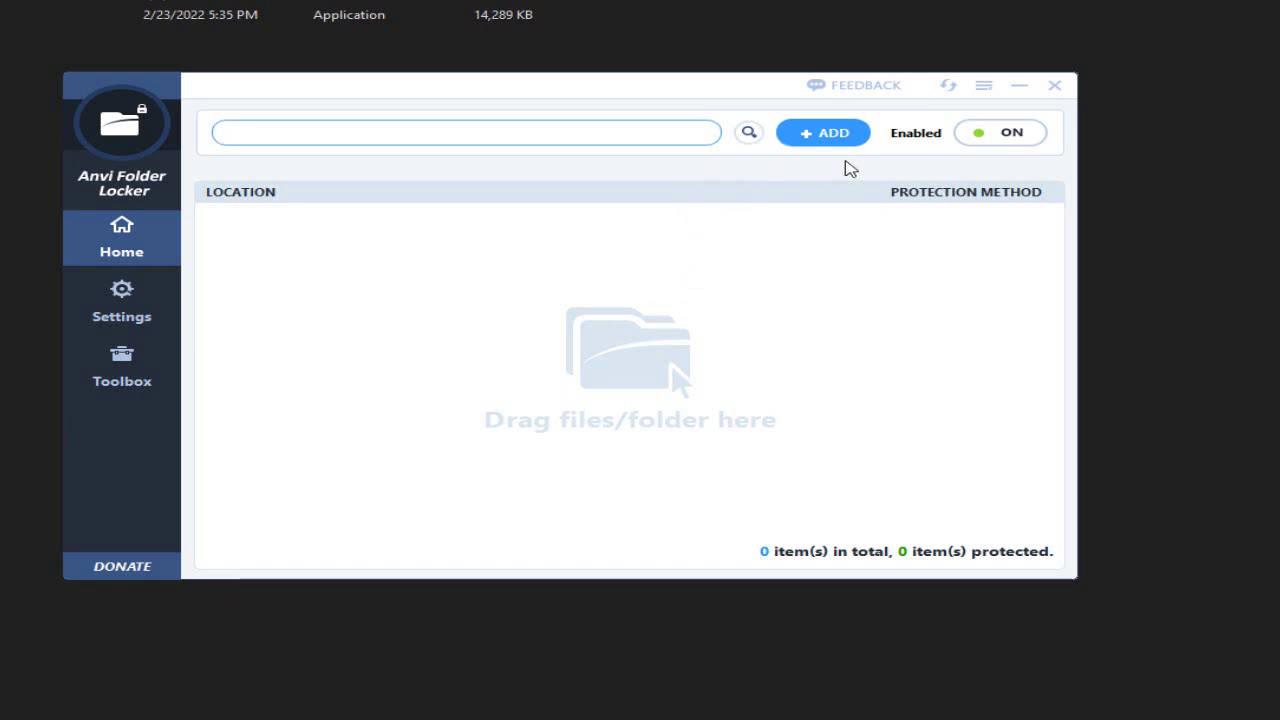
pyautogui.click(843, 149)
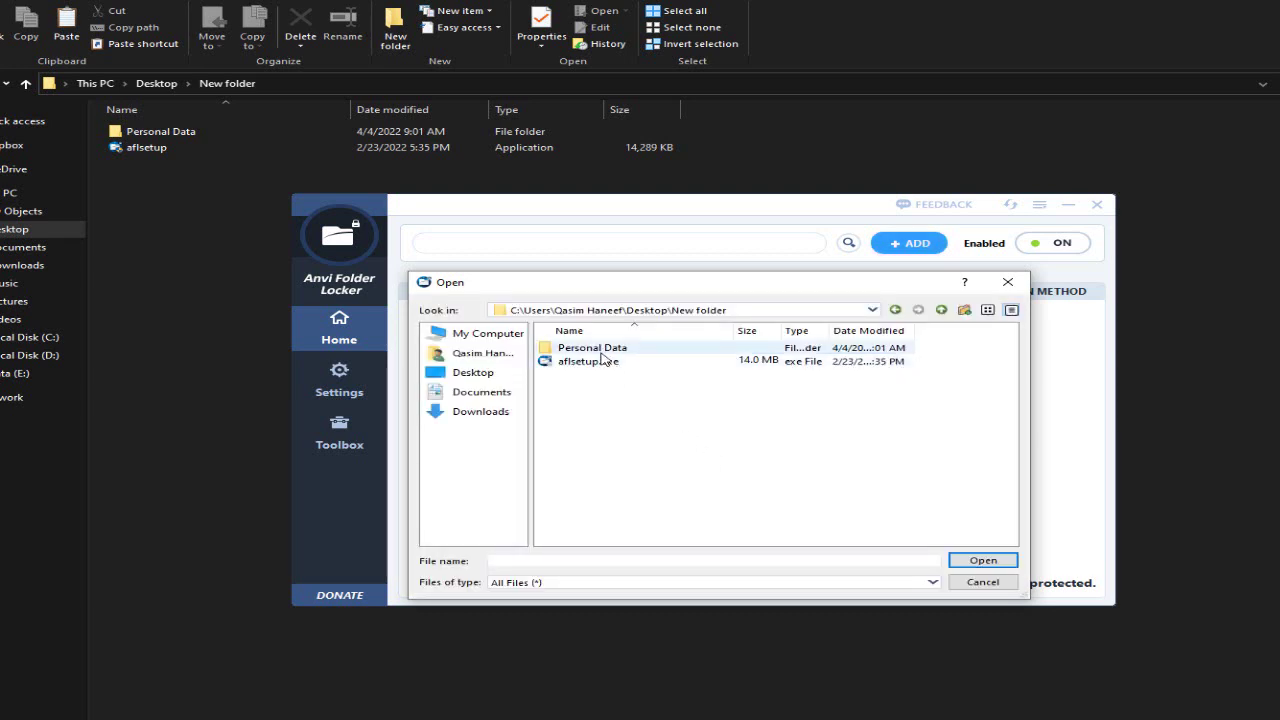
# - Choose the Personal Data folder in New folder and add it for protection
pyautogui.click(601, 350)
pyautogui.click(983, 560)
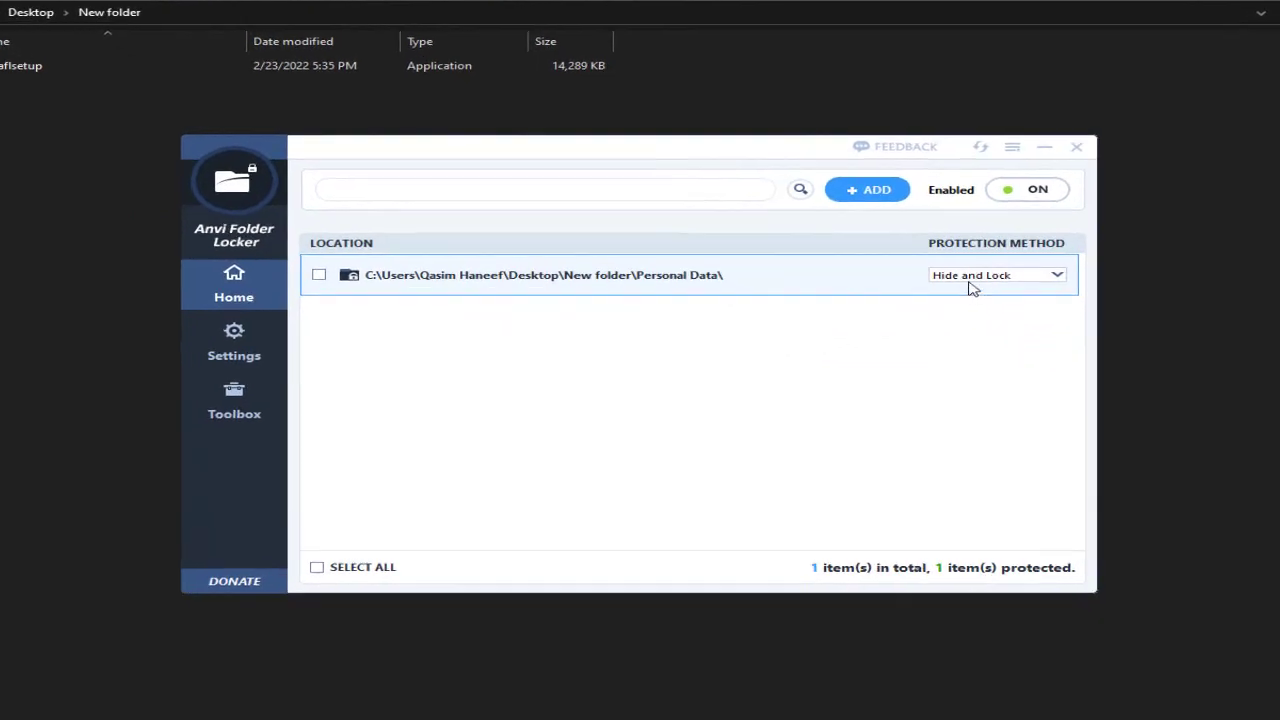
# - Switch Personal Data's protection method to Hide, then to Lock
pyautogui.click(972, 281)
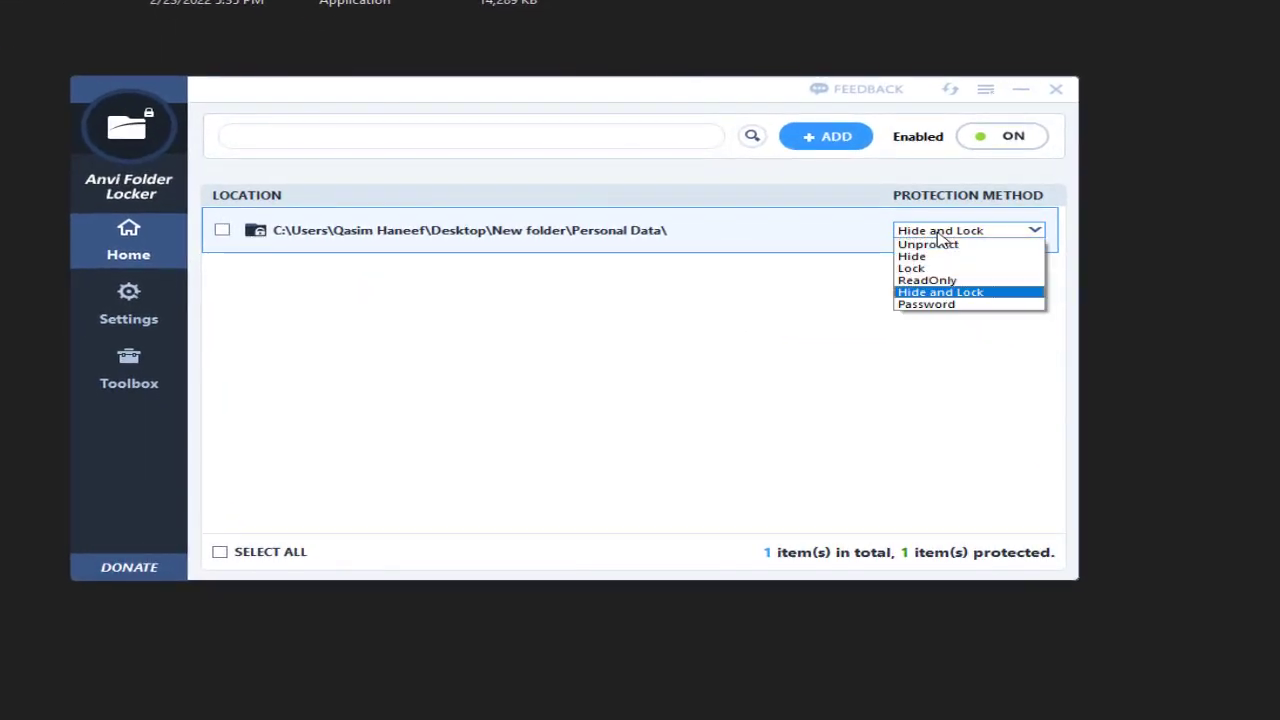
pyautogui.click(912, 256)
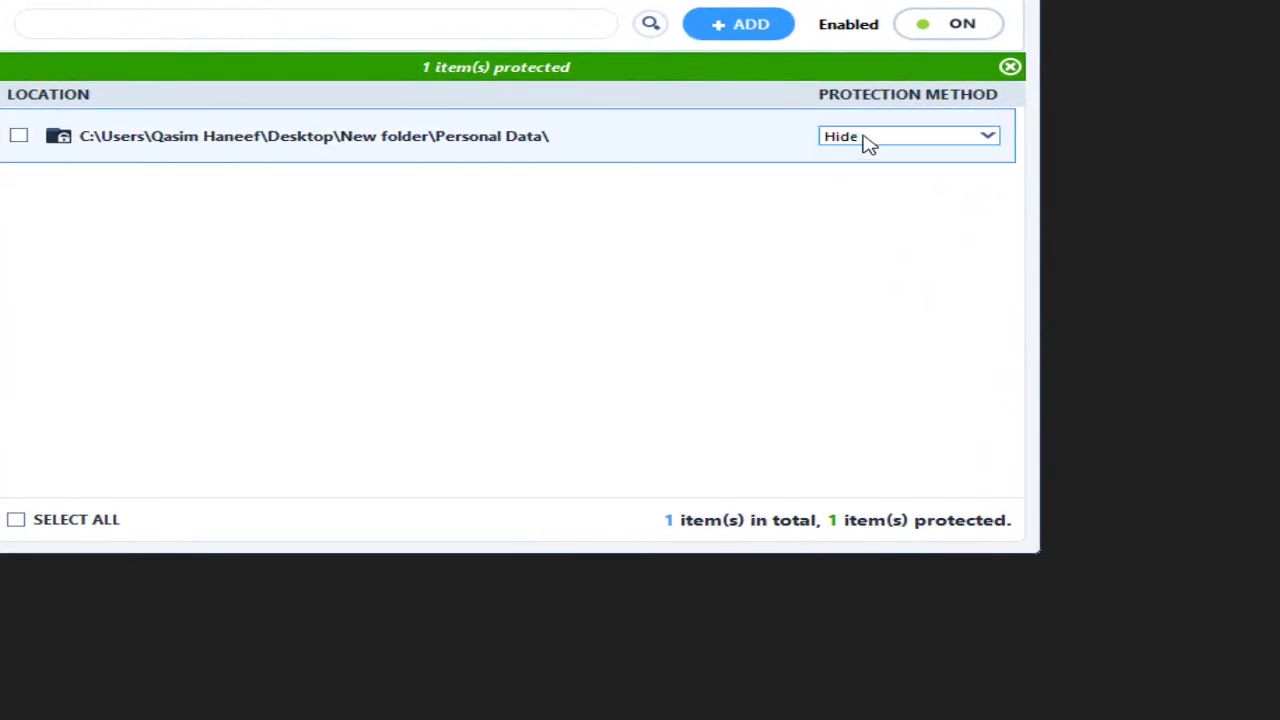
pyautogui.click(868, 143)
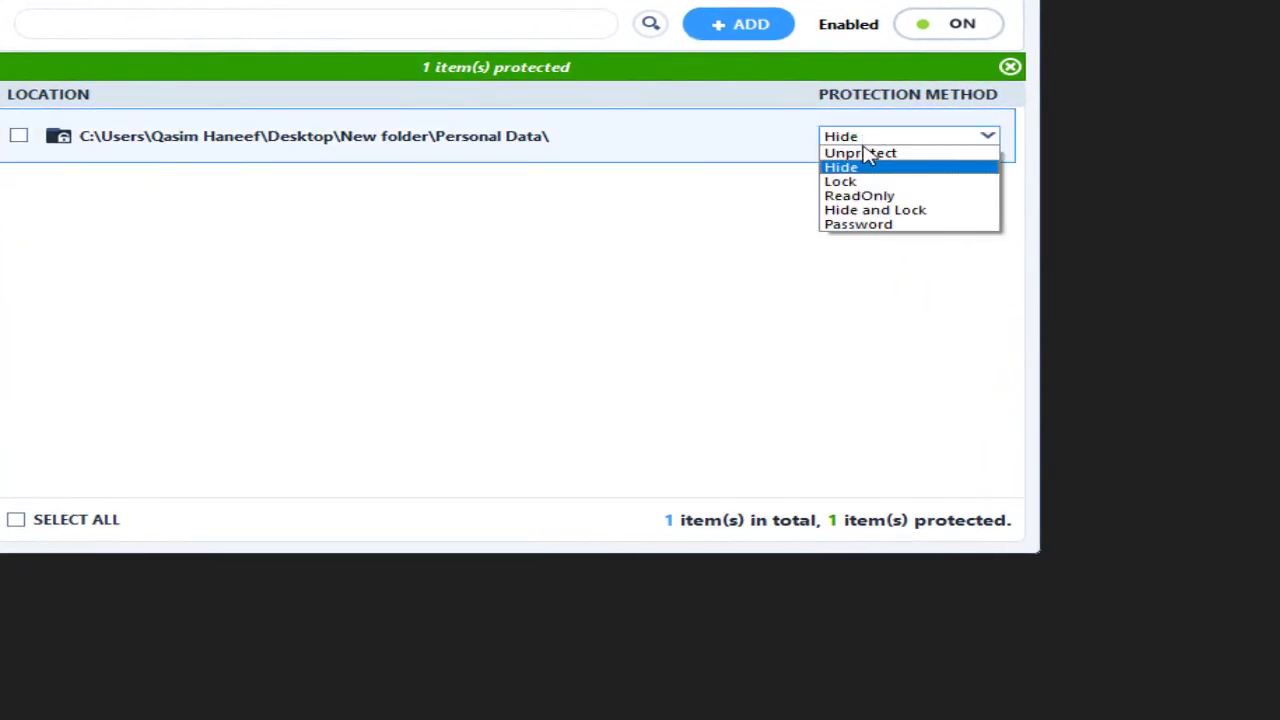
pyautogui.click(868, 181)
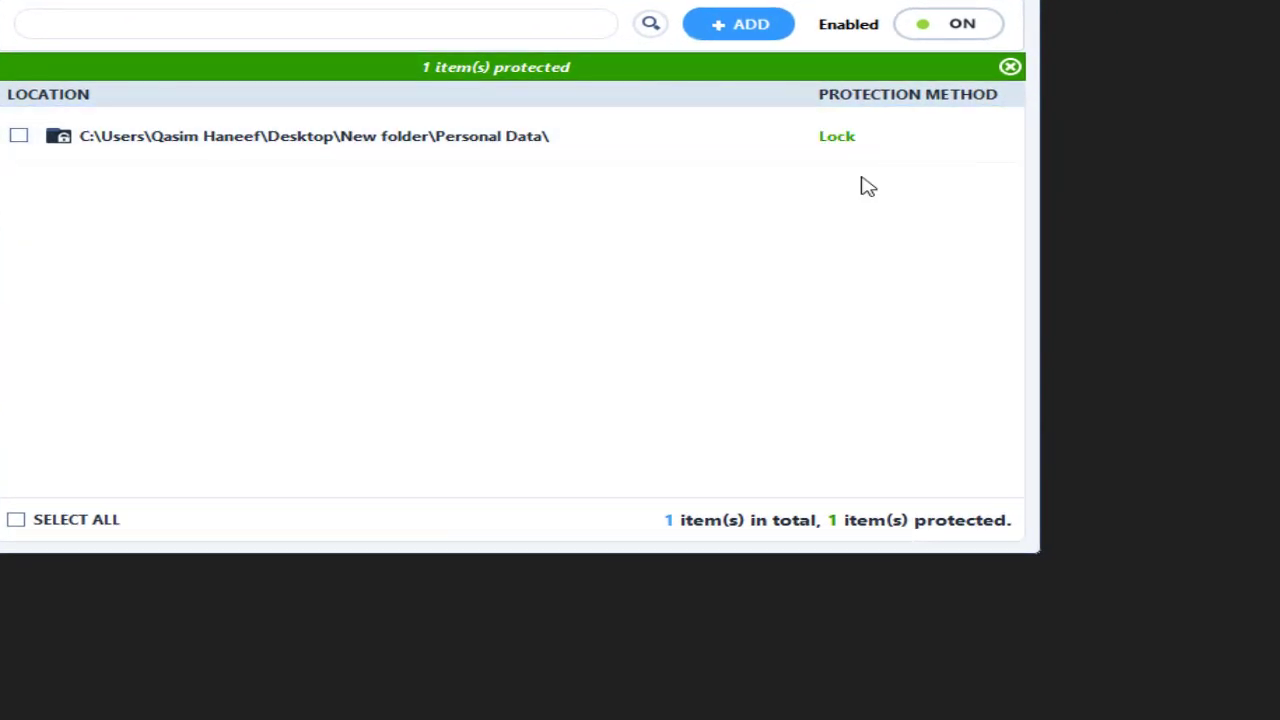
pyautogui.click(857, 150)
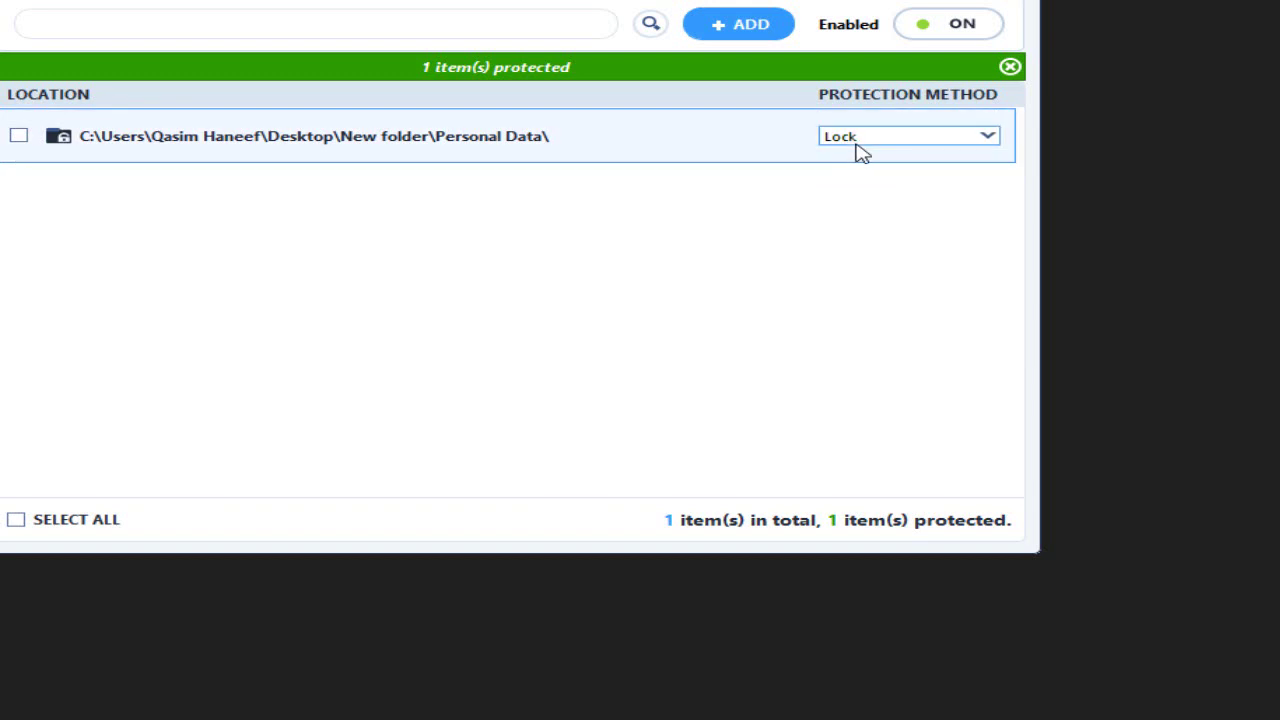
pyautogui.click(857, 138)
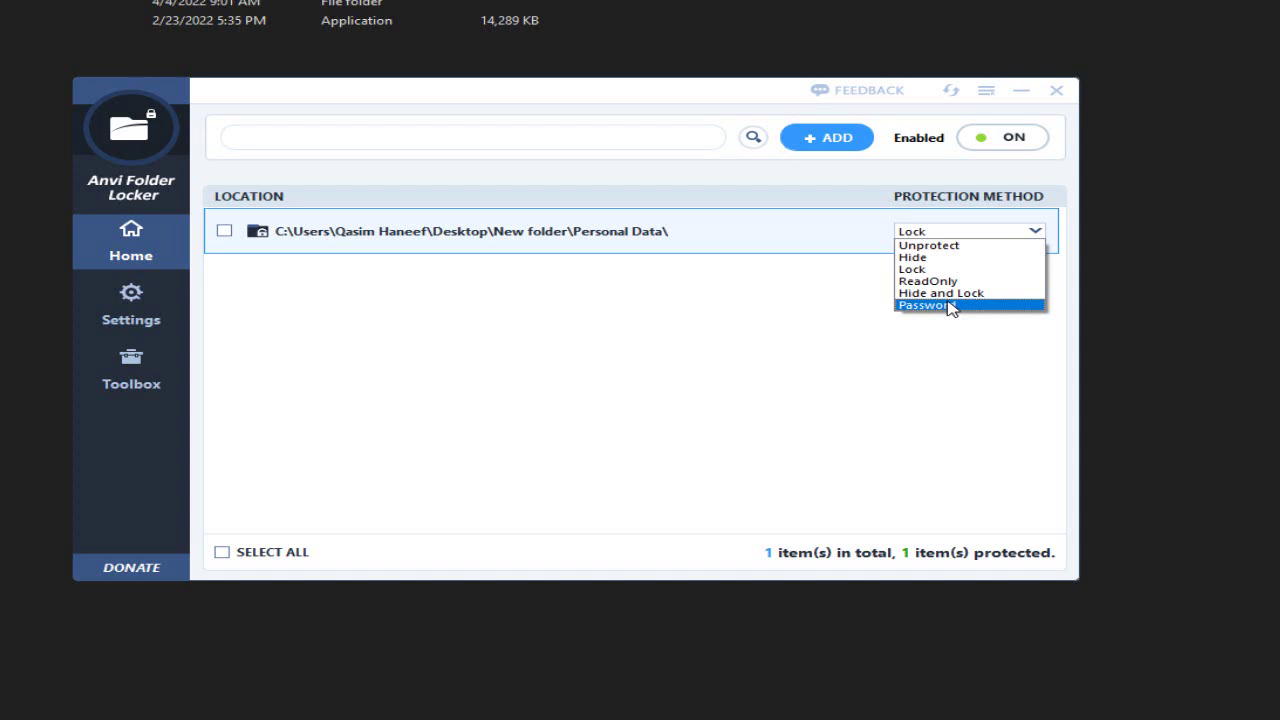
# - Switch Personal Data's protection method to Password, using the default master password
pyautogui.click(949, 307)
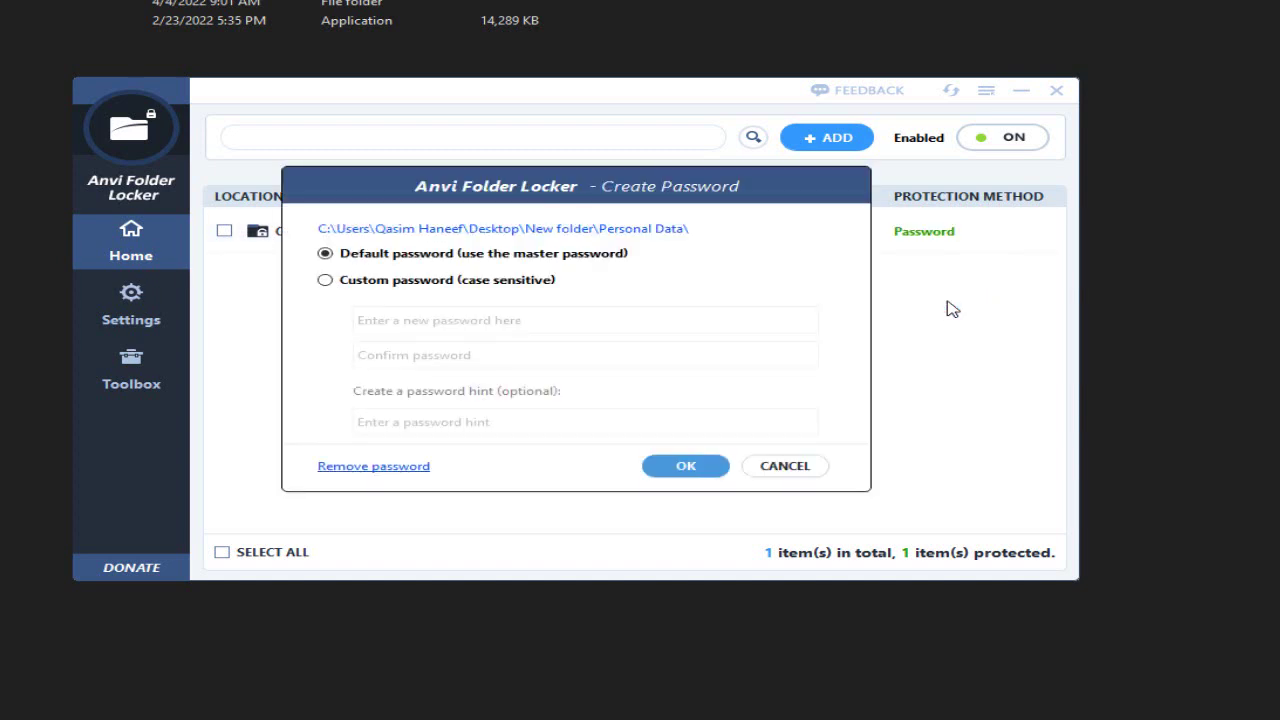
pyautogui.click(368, 282)
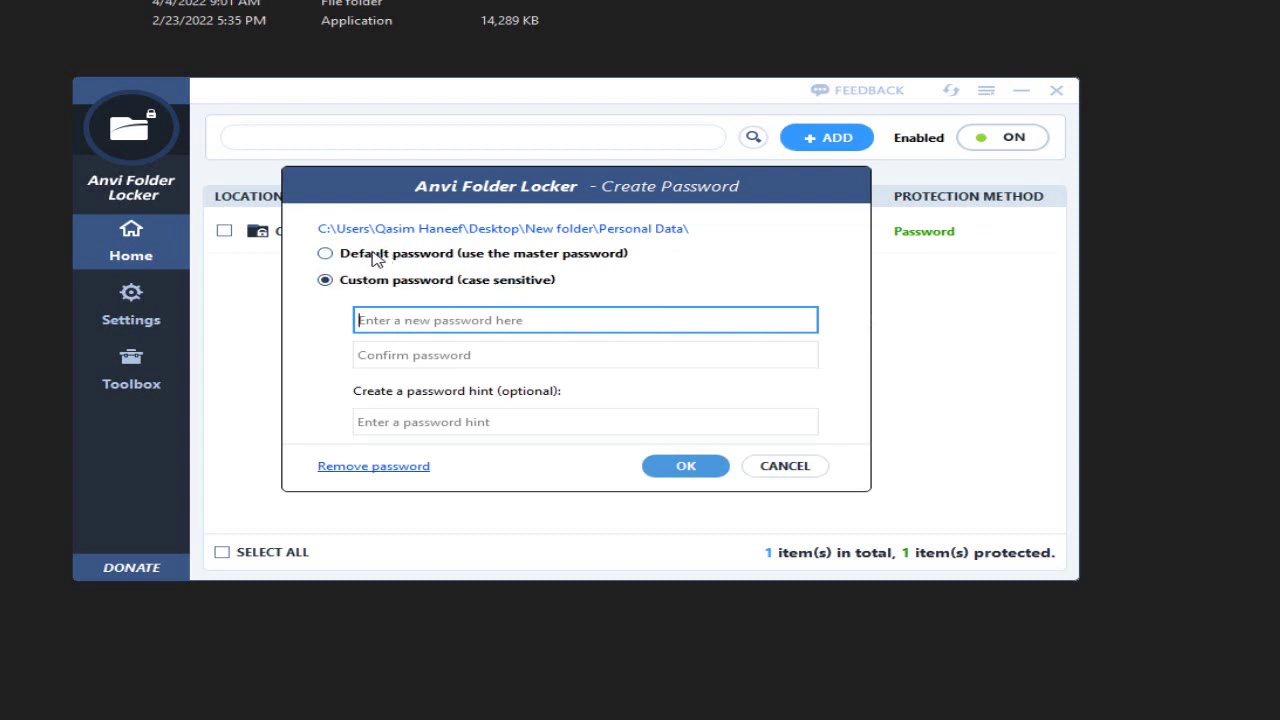
pyautogui.click(376, 258)
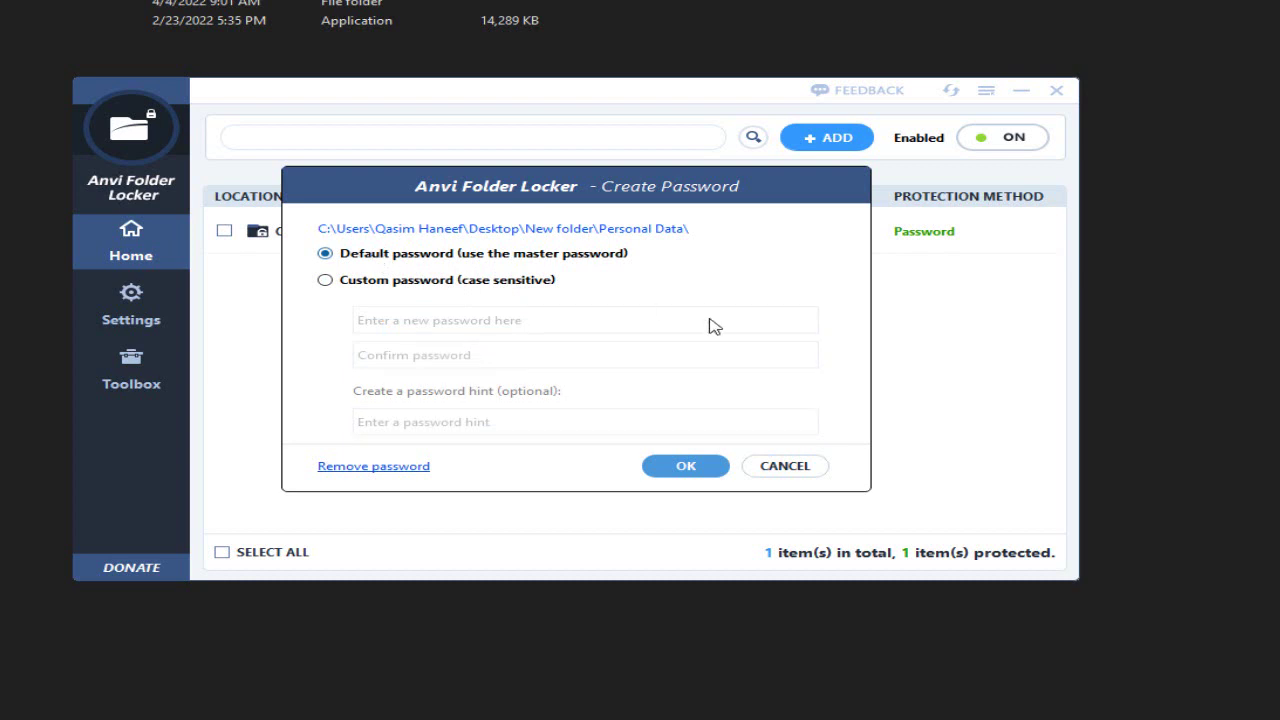
pyautogui.click(686, 472)
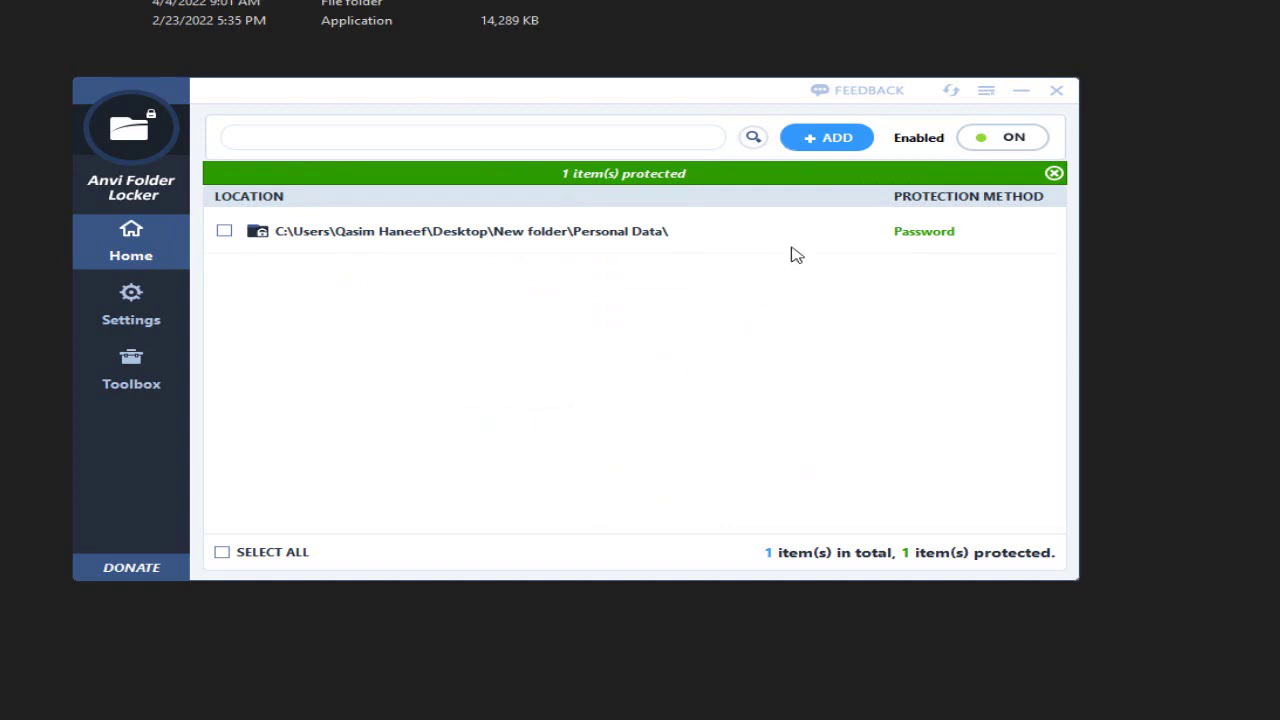
# - Unlock Personal Data with its password, shown in plain text, then go back up to New folder
pyautogui.moveTo(520, 101); pyautogui.dragTo(686, 103)
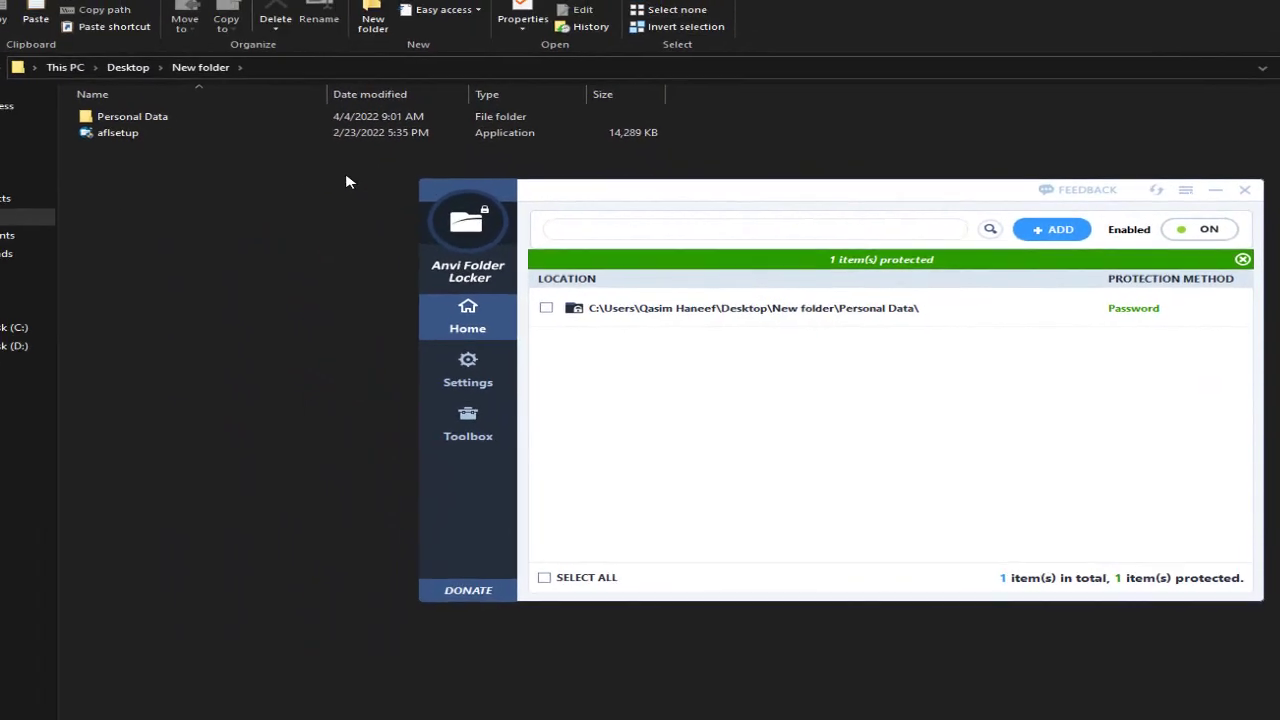
pyautogui.click(158, 244)
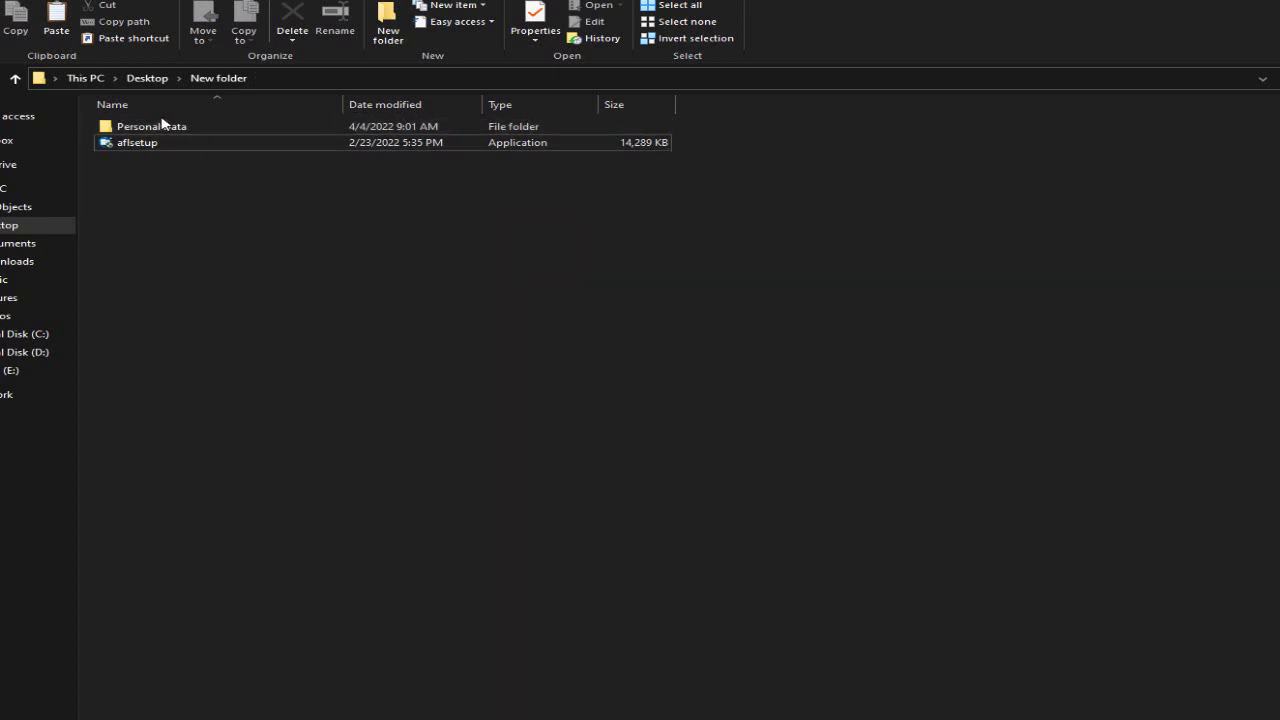
pyautogui.doubleClick(163, 128)
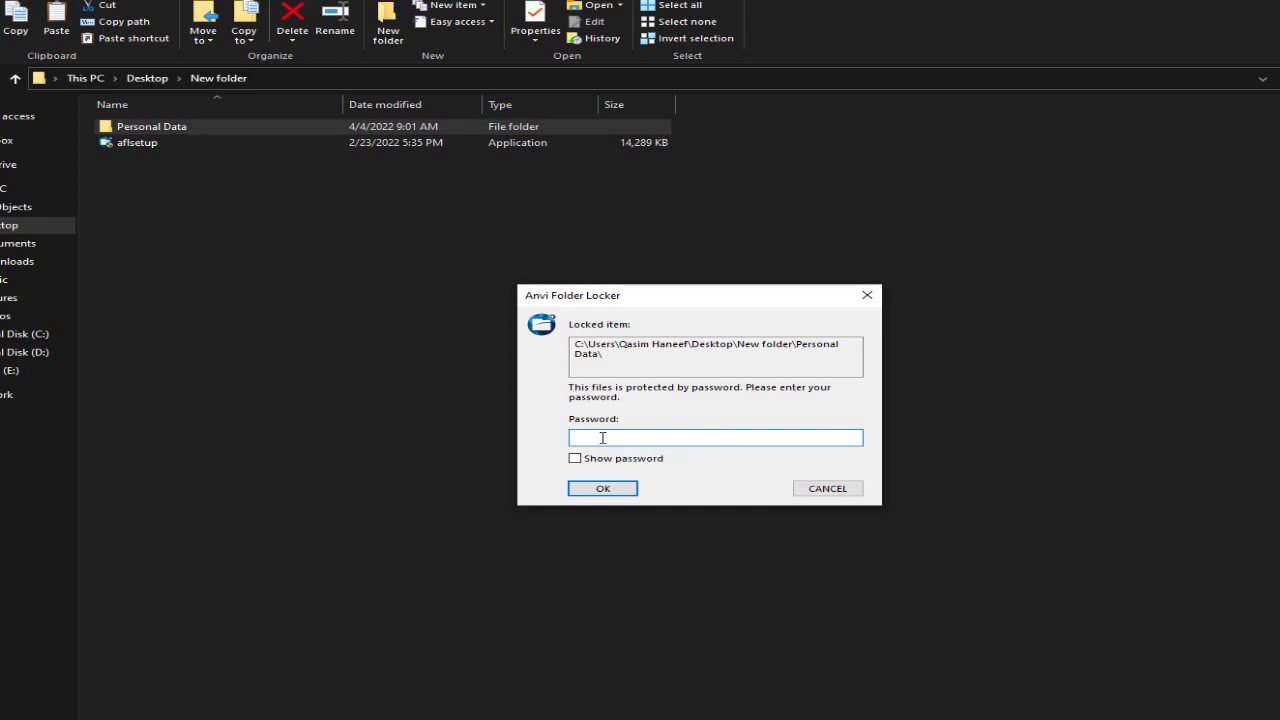
pyautogui.write('******')
pyautogui.click(576, 459)
pyautogui.click(612, 493)
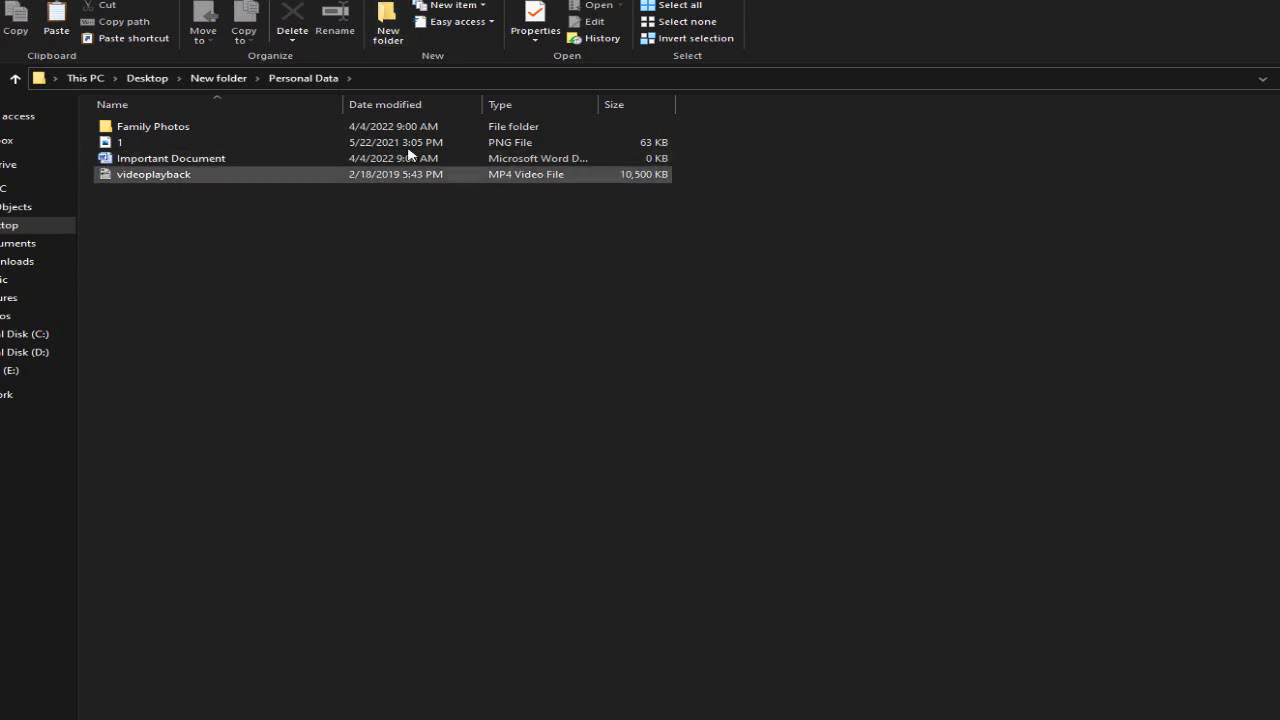
pyautogui.click(15, 79)
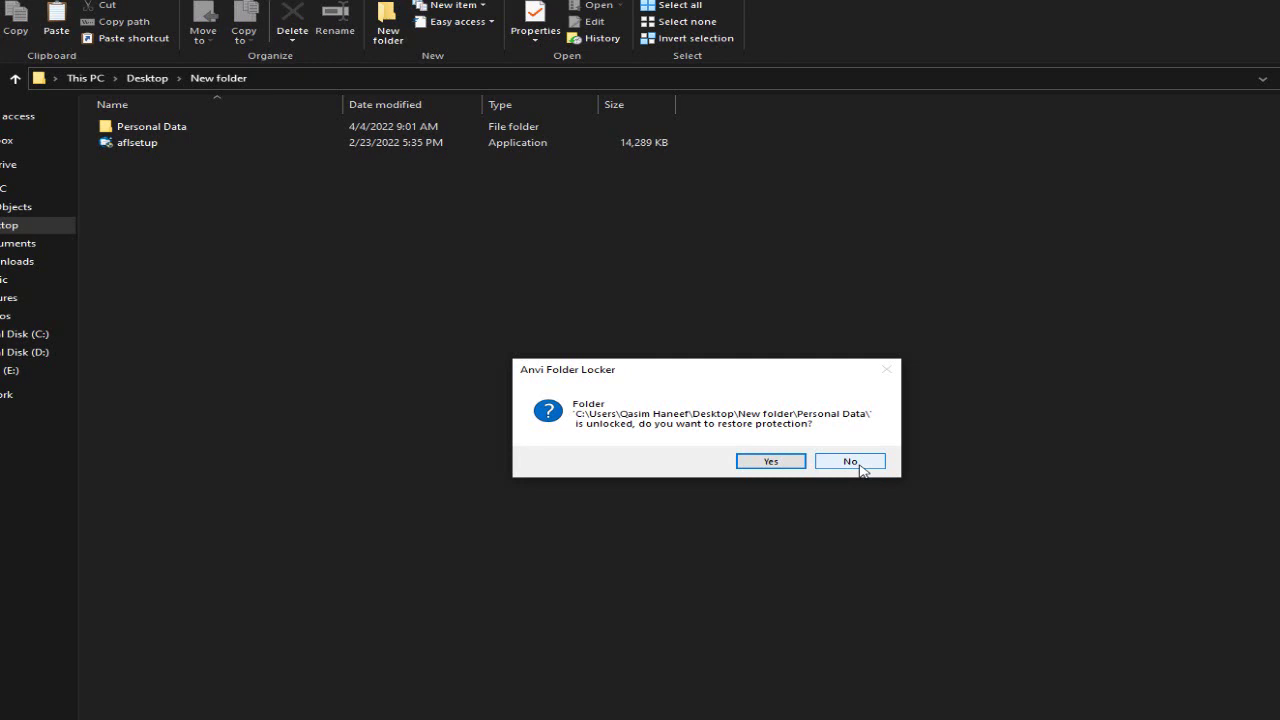
# - Decline restoring protection, then close and relaunch Anvi Folder Locker, logging in with the master password
pyautogui.click(851, 463)
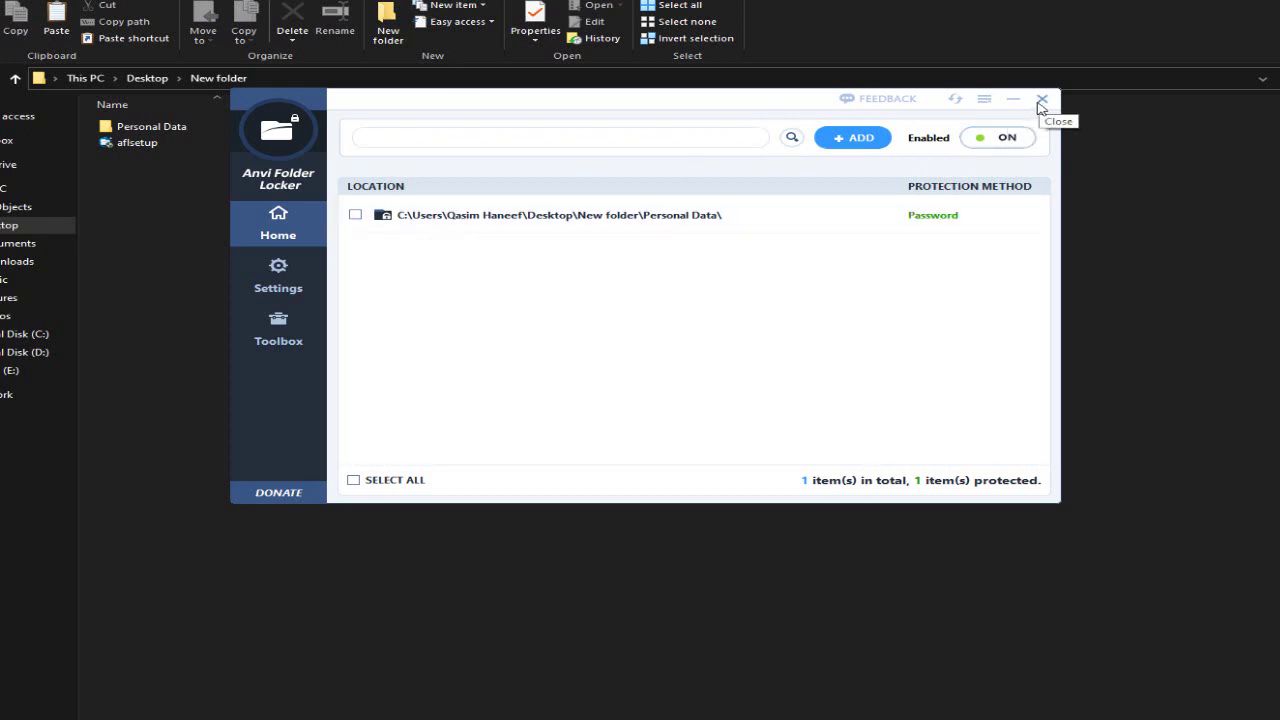
pyautogui.click(1042, 101)
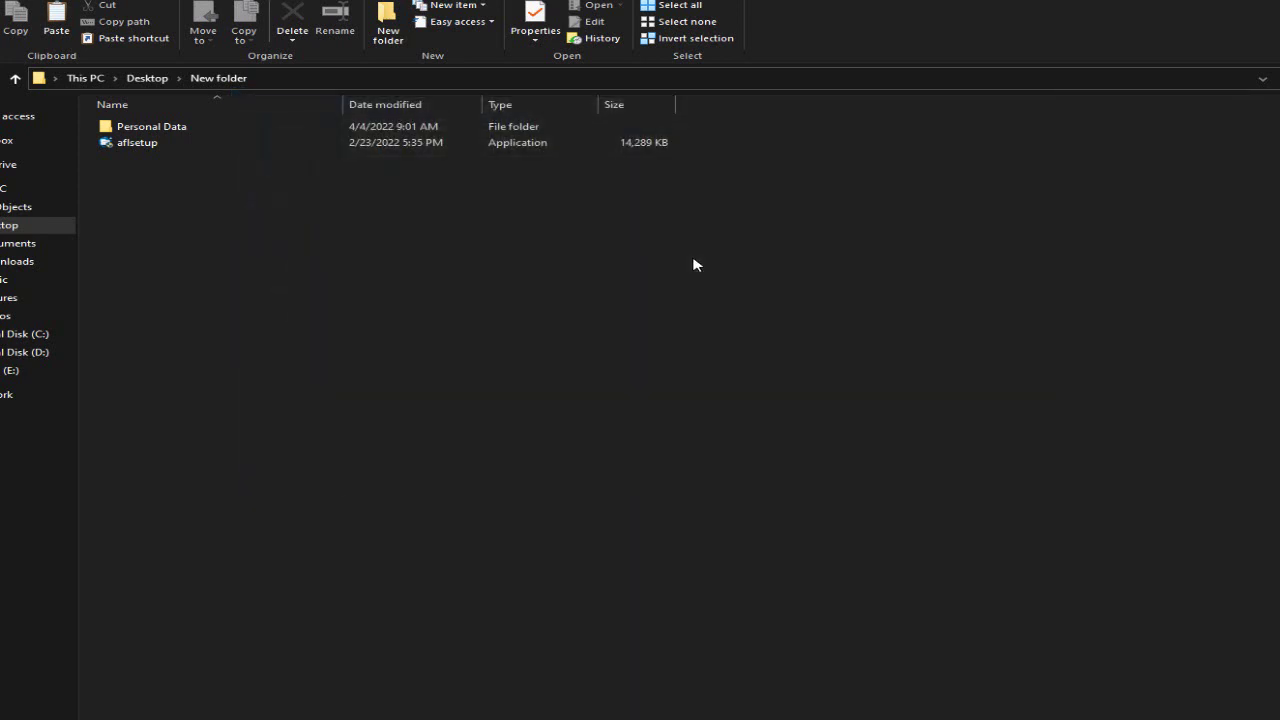
pyautogui.press('super')
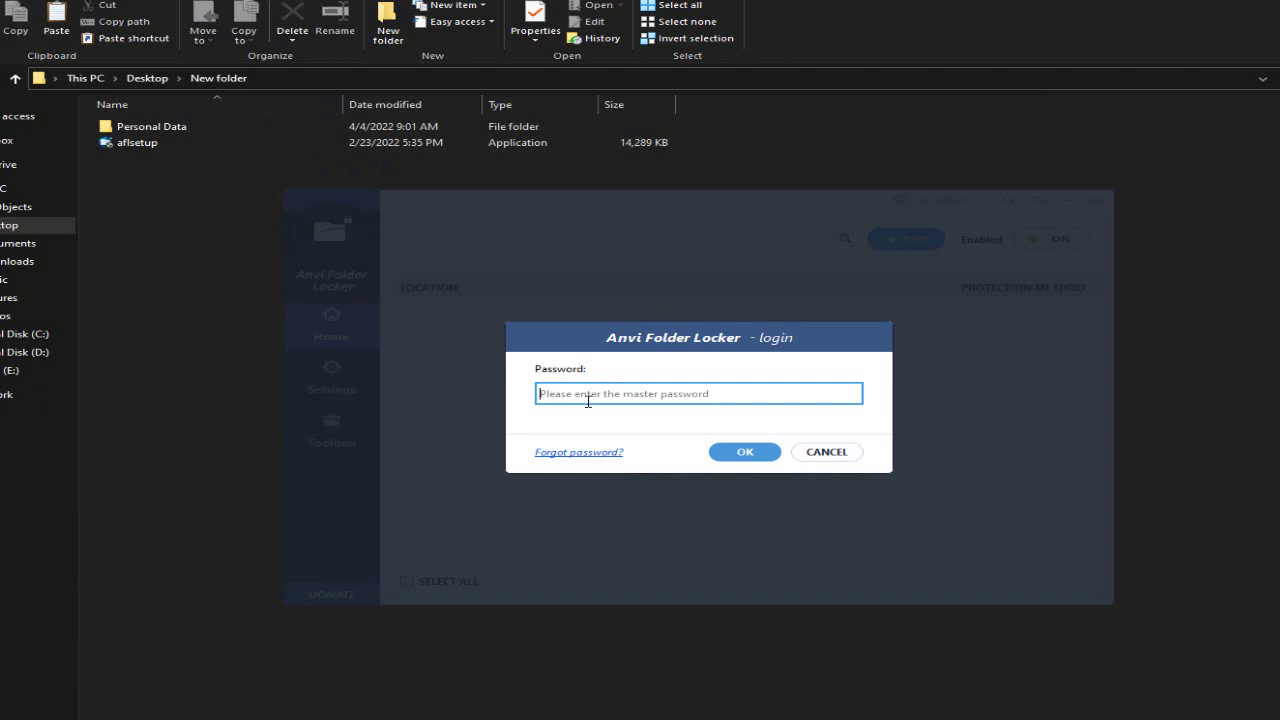
pyautogui.write('123456')
pyautogui.click(730, 456)
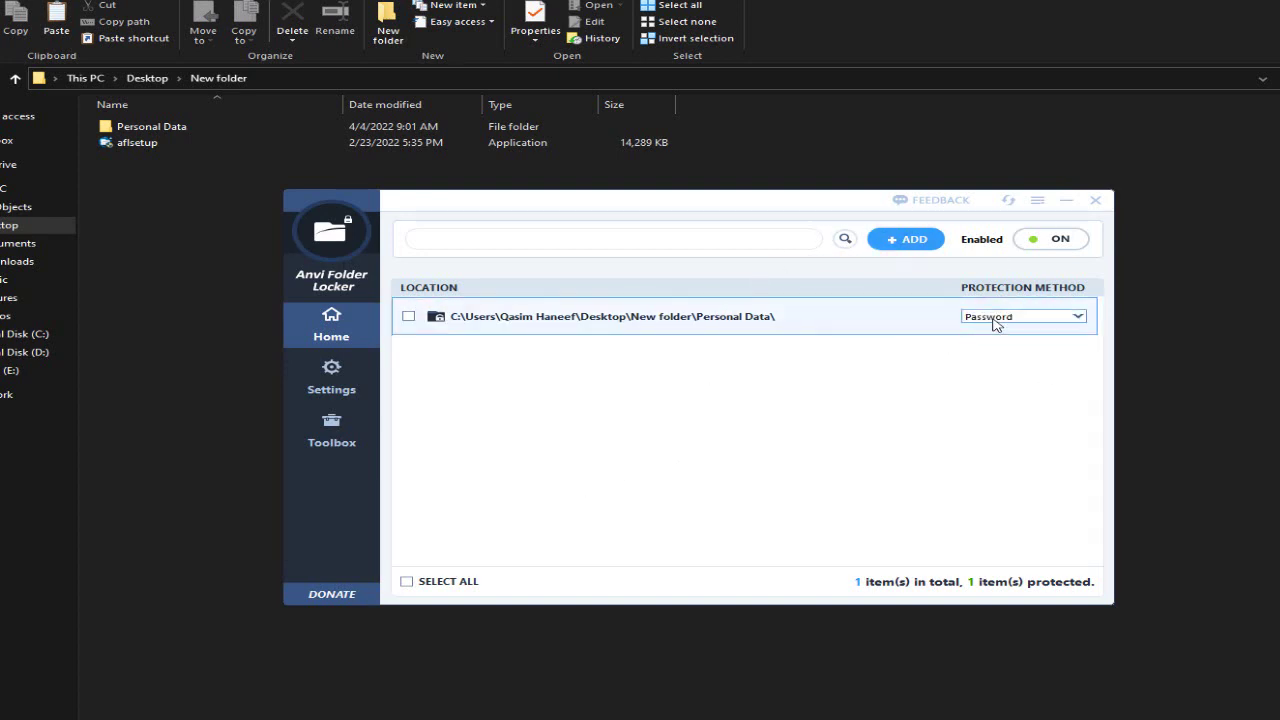
# - Set Personal Data to Unprotect, then re-add the Personal Data folder and return to Home
pyautogui.click(994, 318)
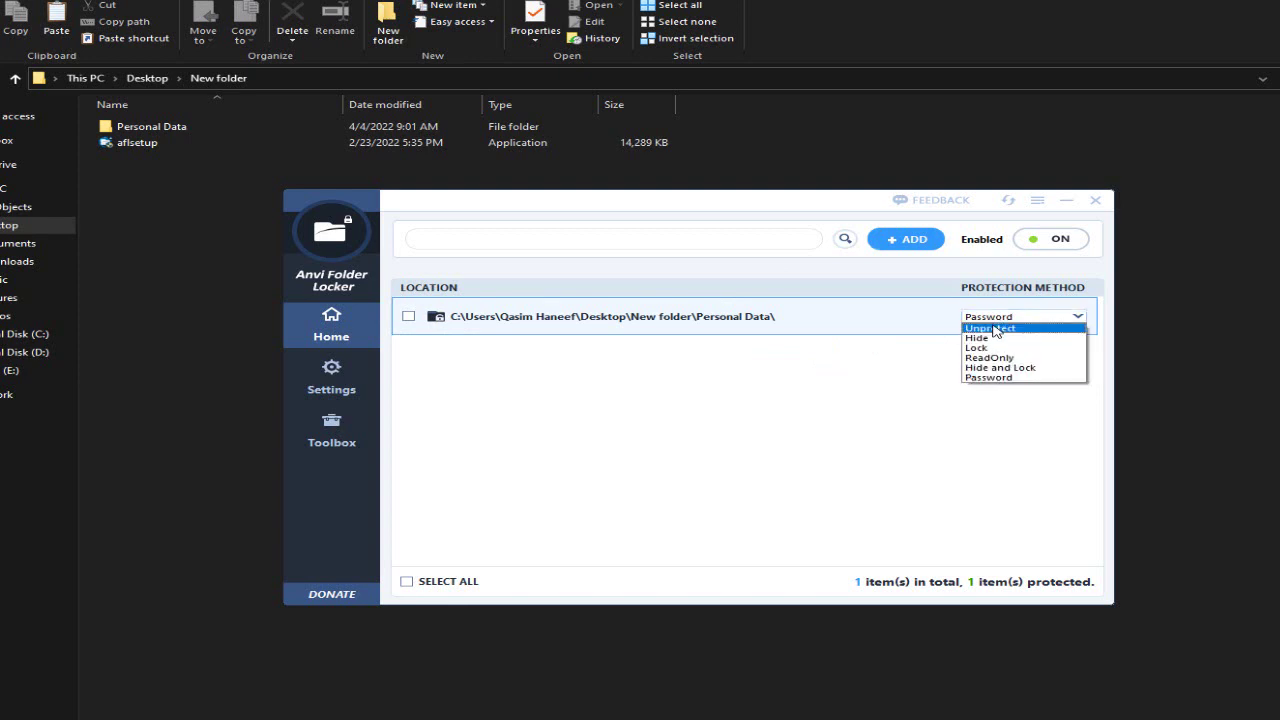
pyautogui.click(995, 330)
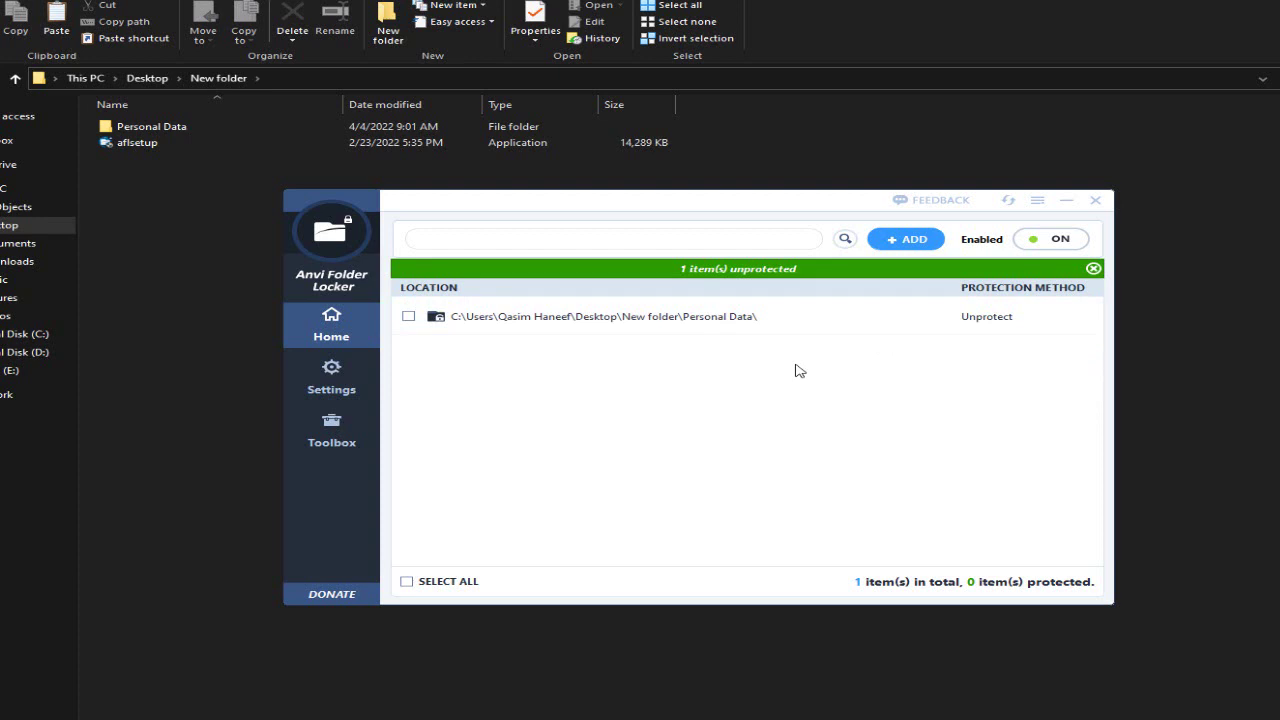
pyautogui.click(910, 245)
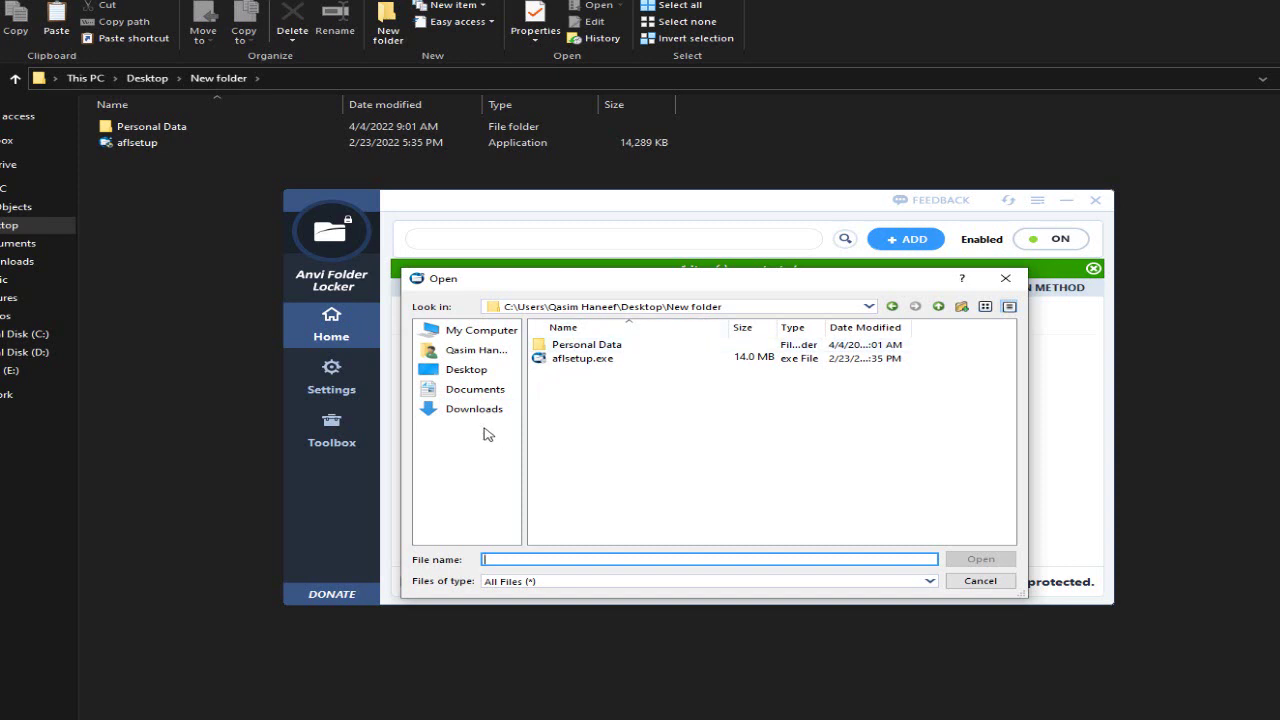
pyautogui.click(590, 405)
pyautogui.doubleClick(586, 344)
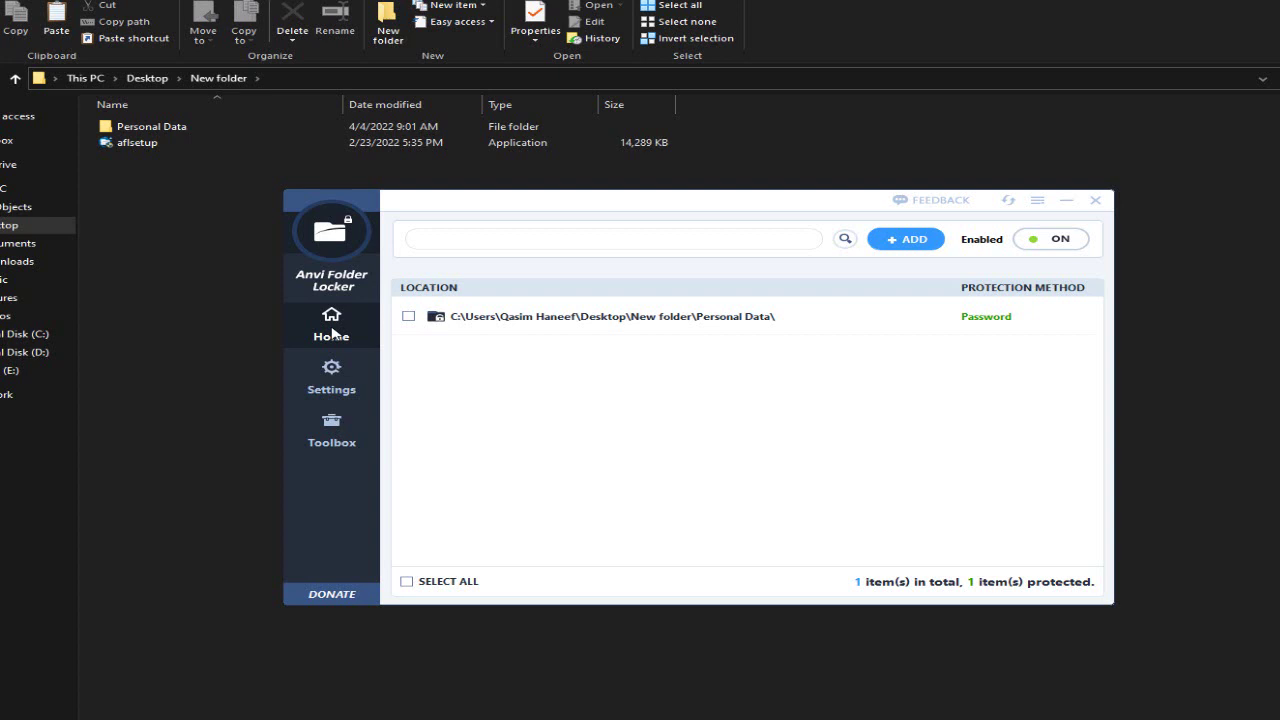
pyautogui.click(333, 333)
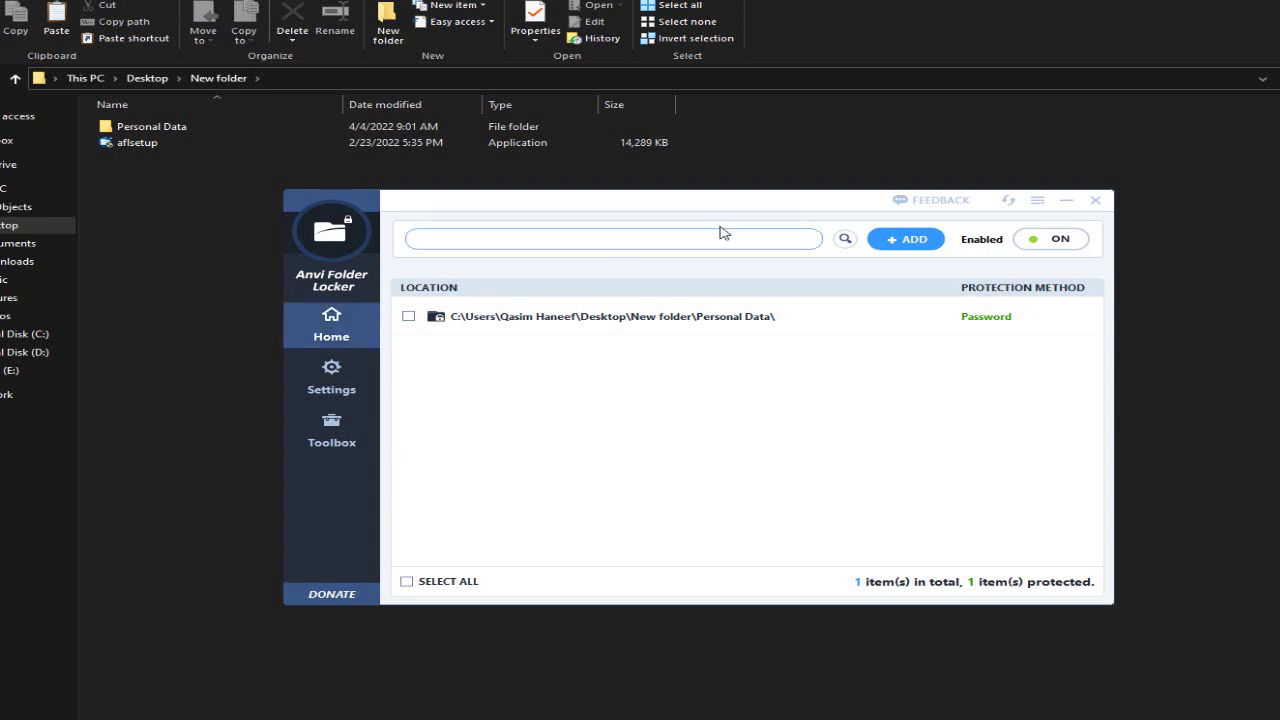
# - Add the D: drive from My Computer to the protected list
pyautogui.click(896, 243)
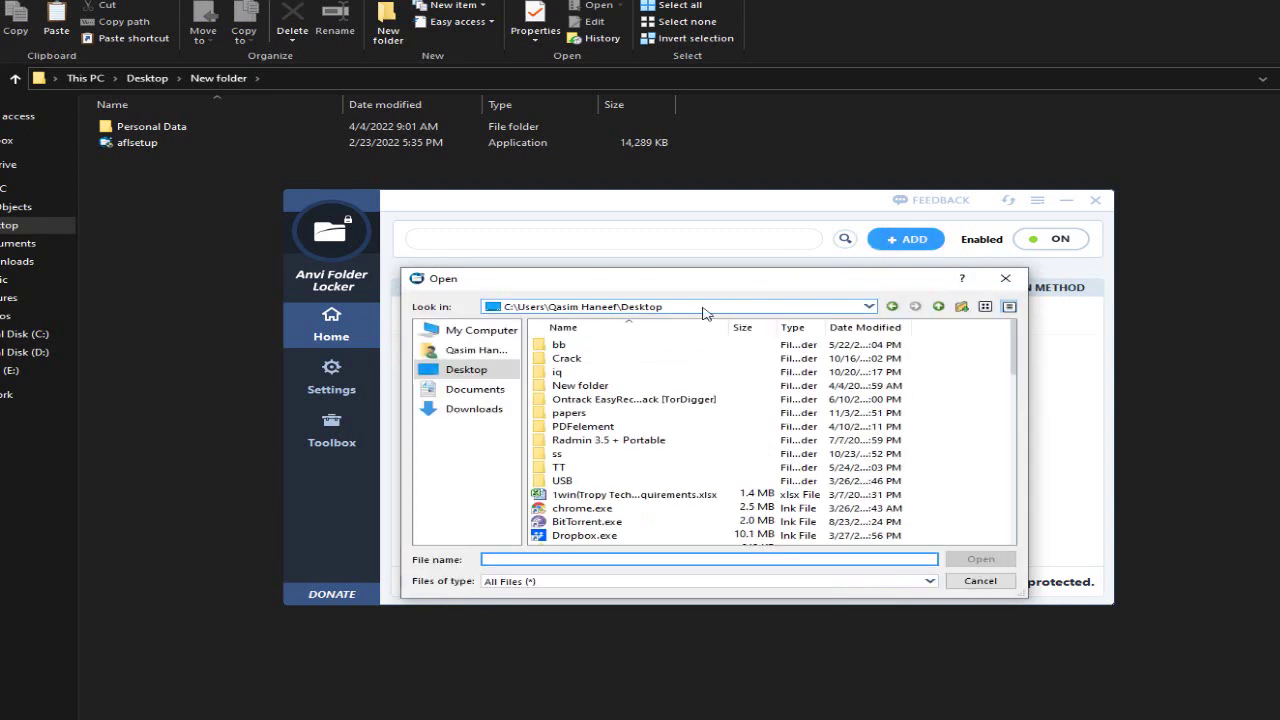
pyautogui.click(631, 316)
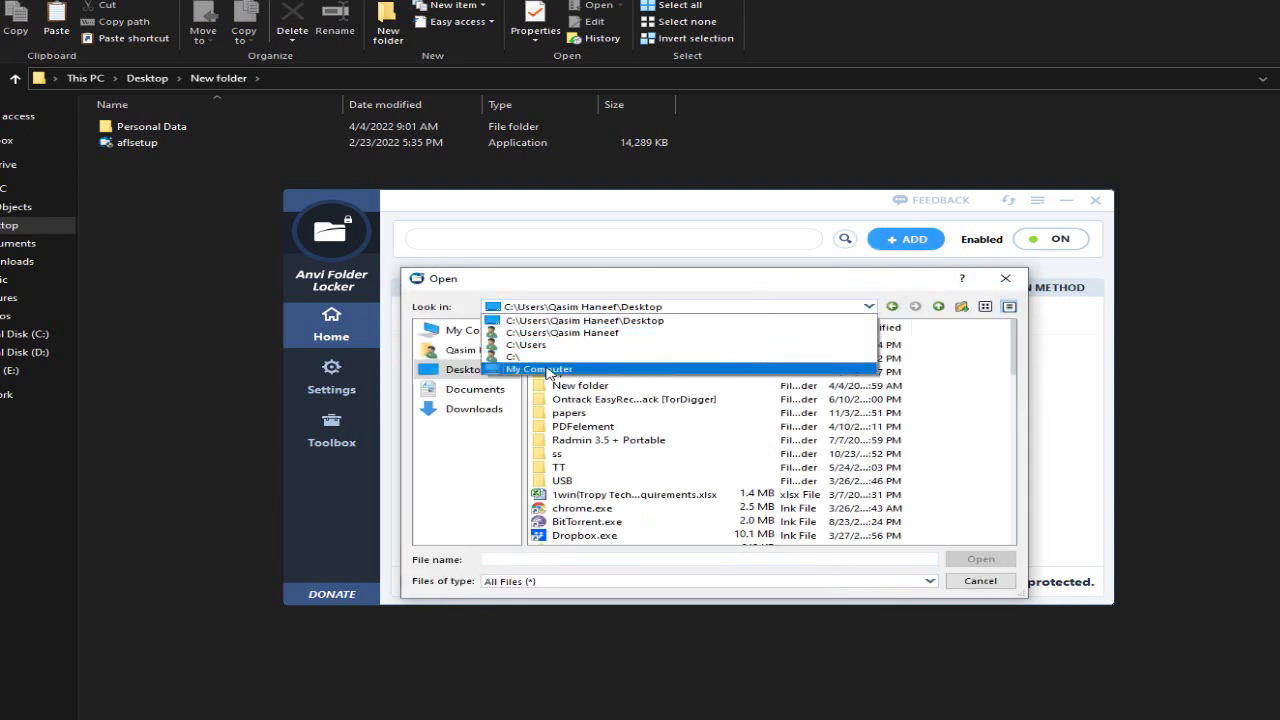
pyautogui.click(548, 369)
pyautogui.click(560, 358)
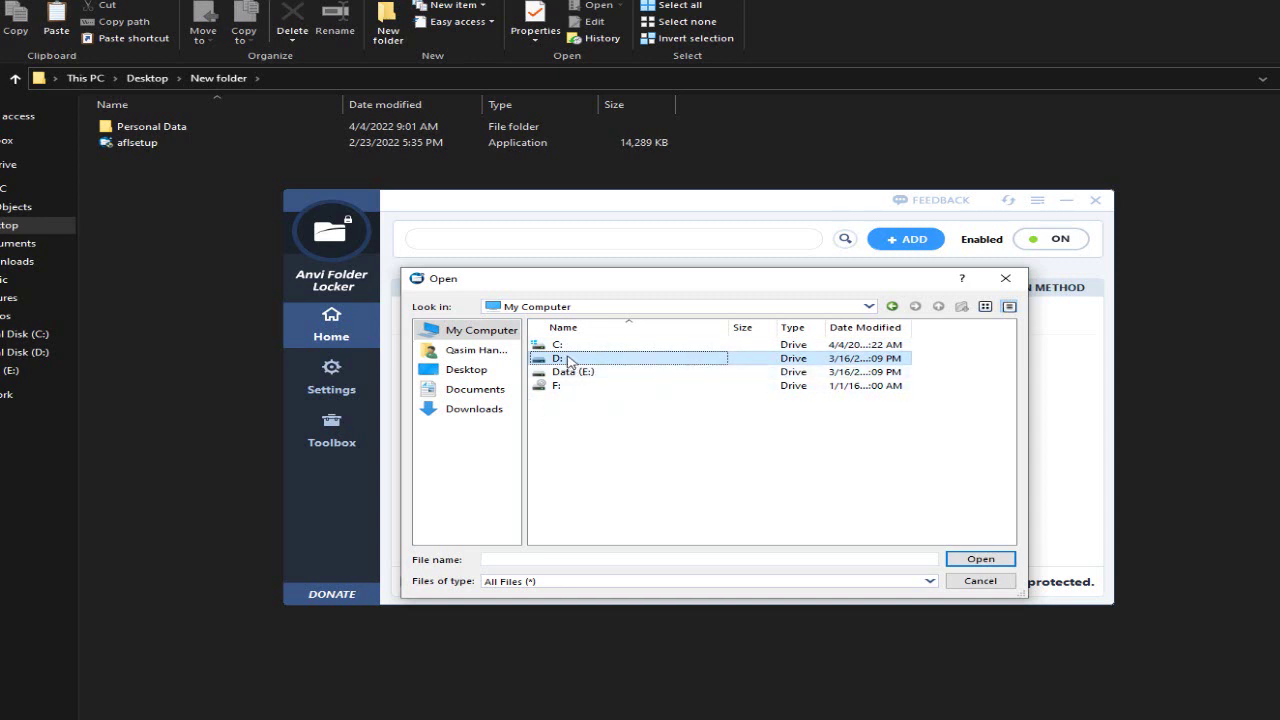
pyautogui.click(980, 561)
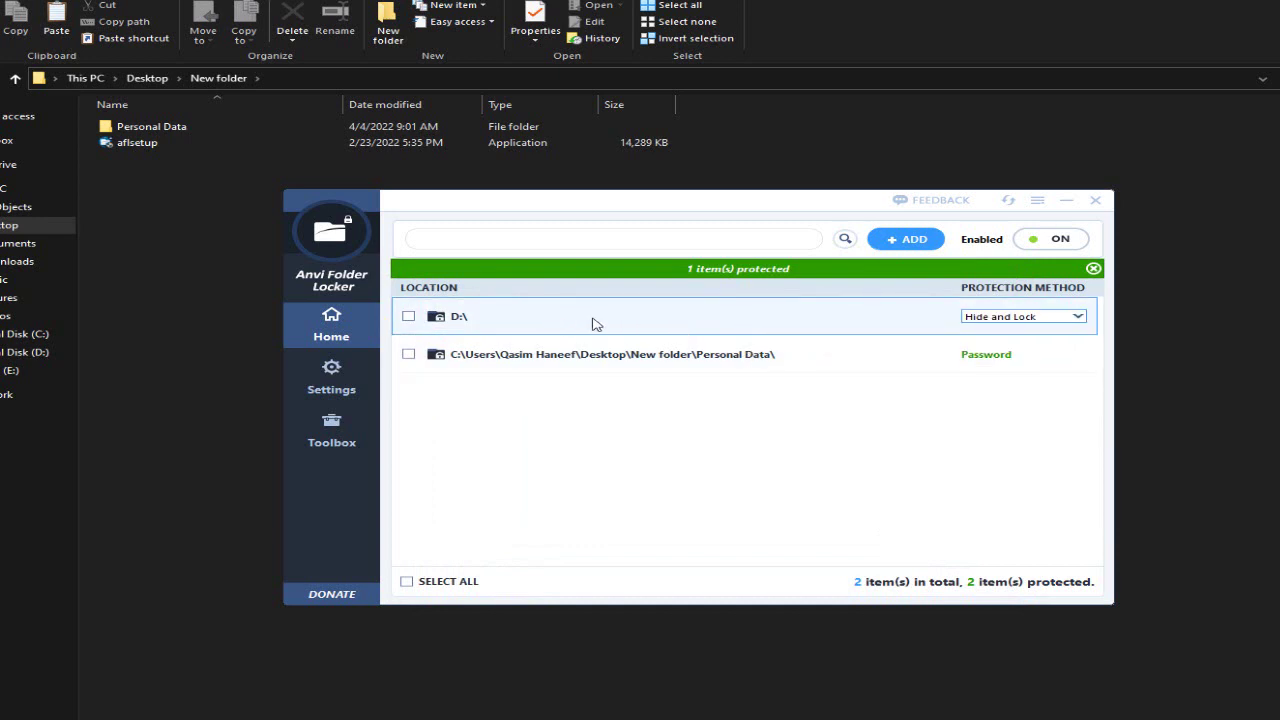
# - Protect D: with the Password method, keeping the default master password
pyautogui.click(988, 318)
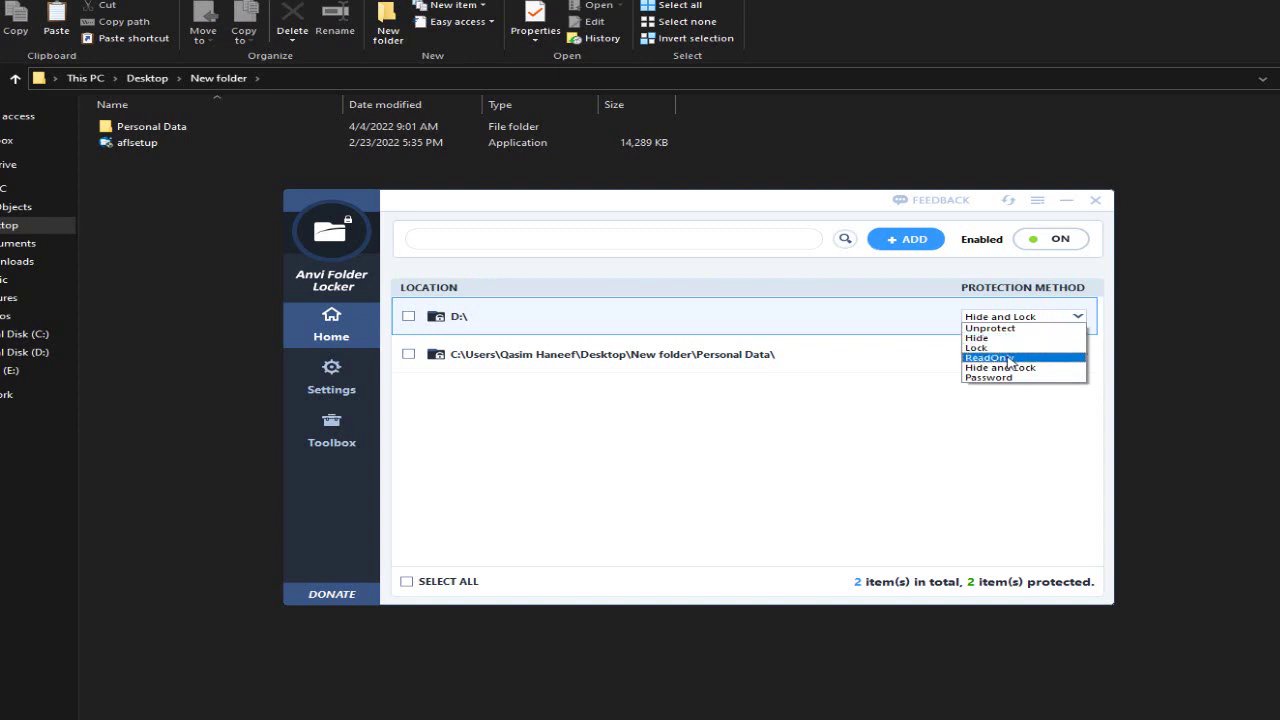
pyautogui.click(1012, 378)
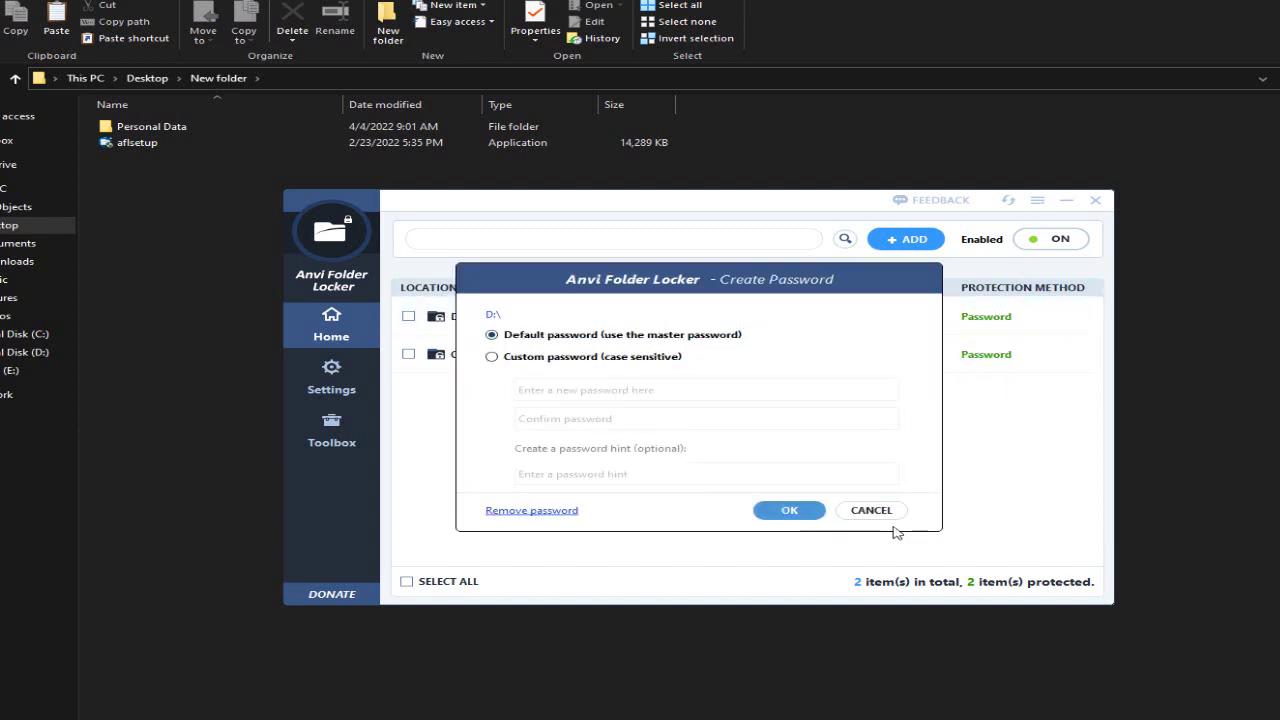
pyautogui.click(784, 512)
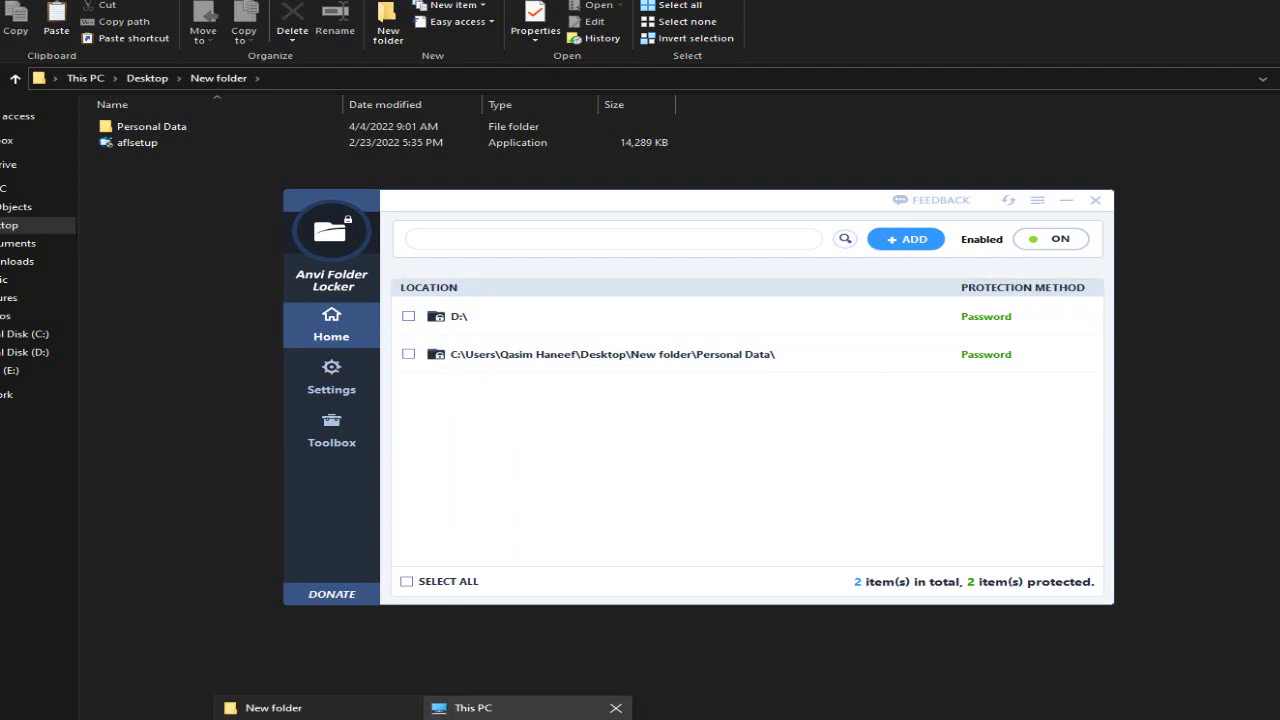
# - Refresh This PC, check that opening Local Disk (D:) asks for a password, and cancel
pyautogui.click(460, 710)
pyautogui.rightClick(442, 549)
pyautogui.click(476, 605)
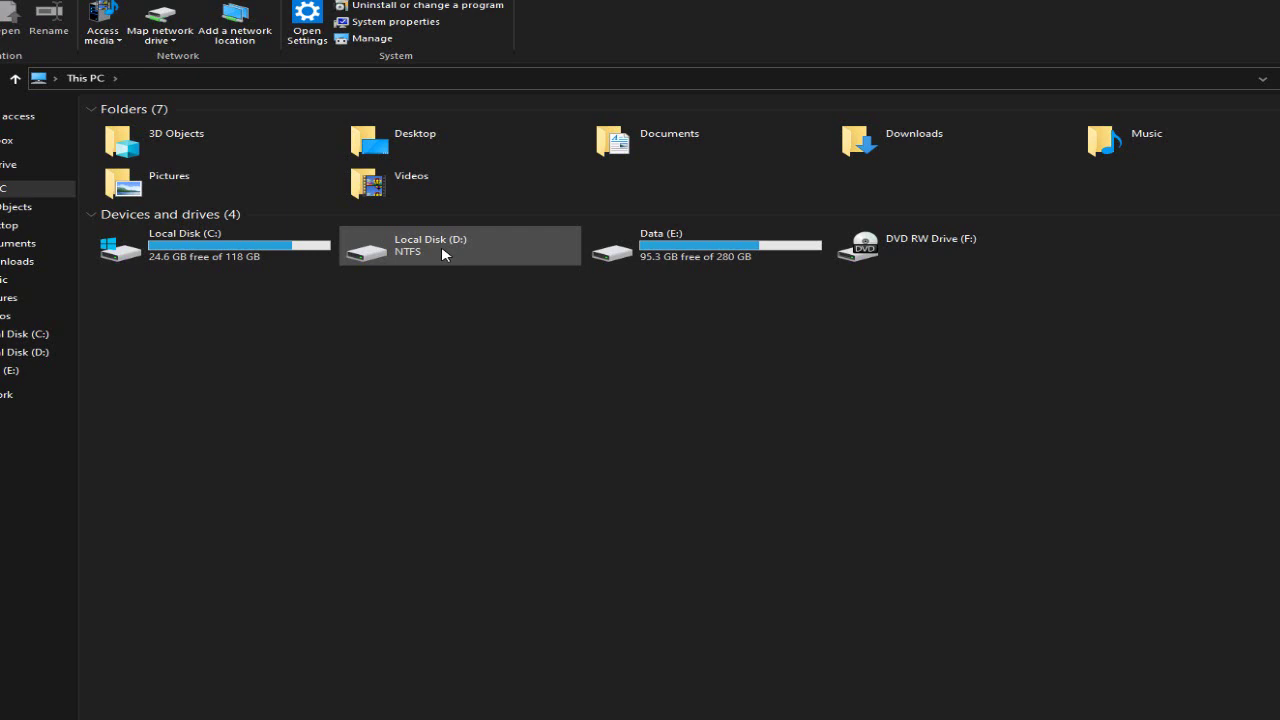
pyautogui.doubleClick(441, 246)
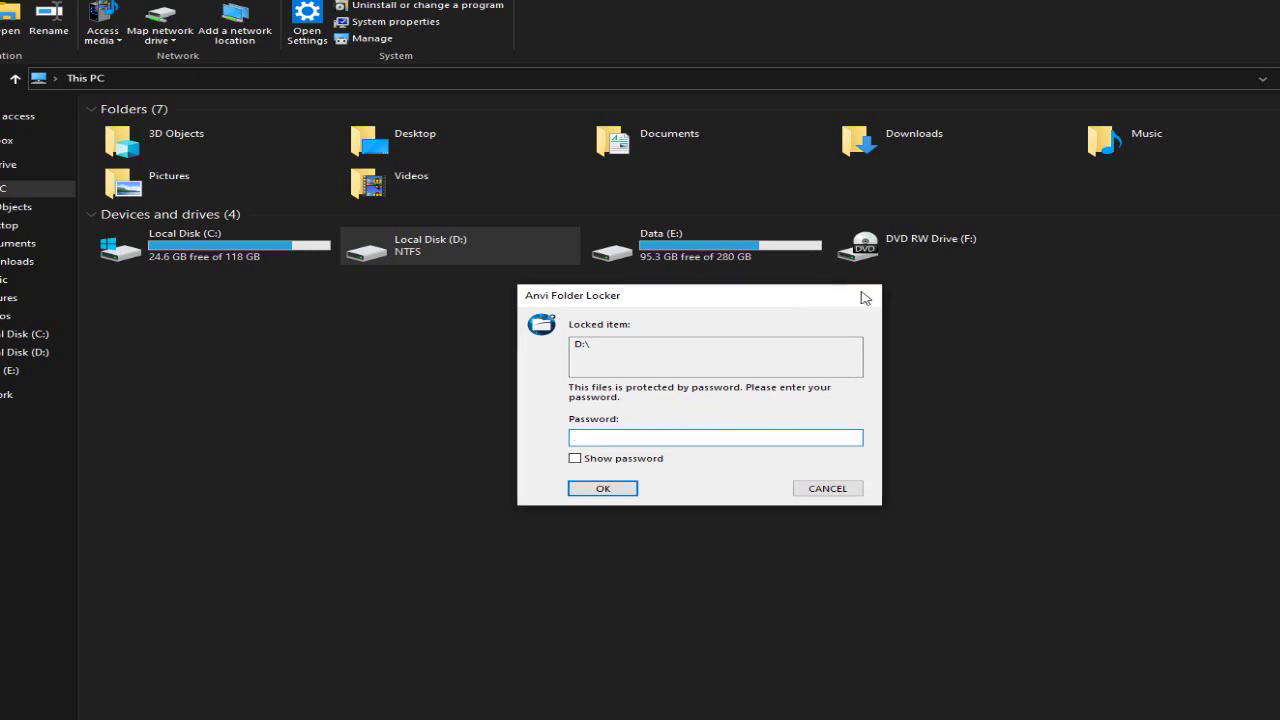
pyautogui.click(865, 297)
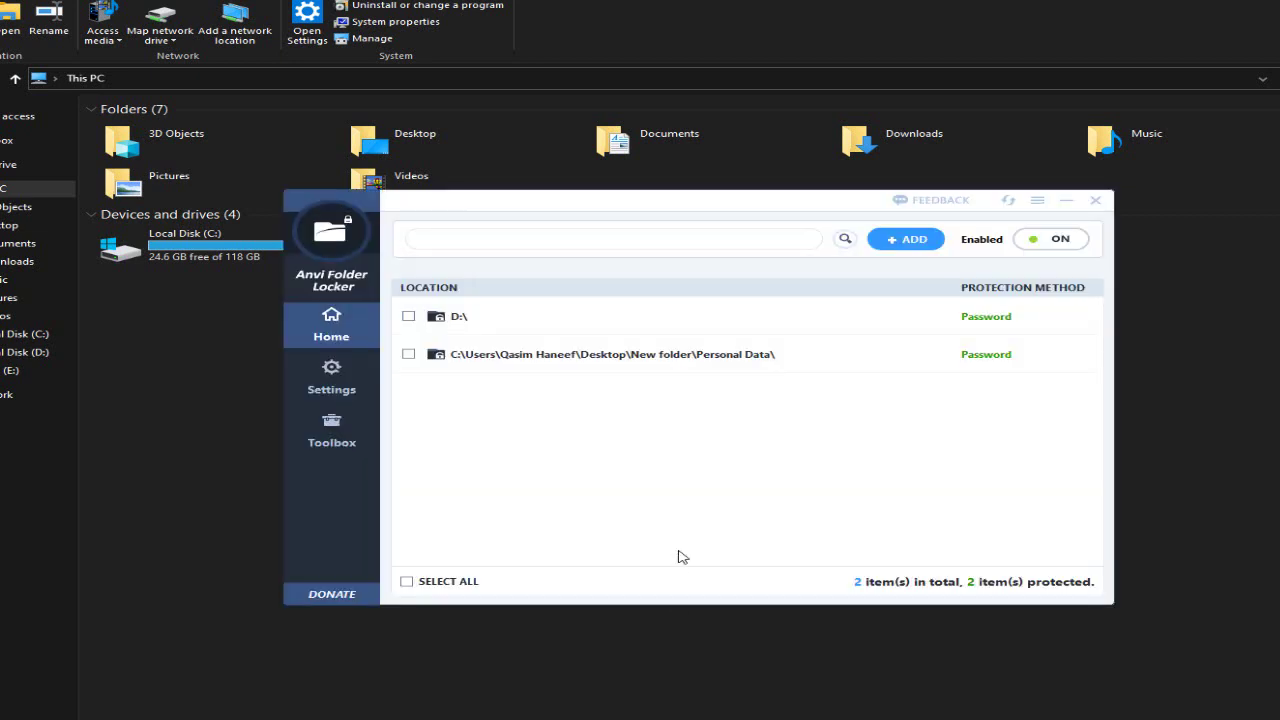
# - Set the D: drive's protection method to Unprotect
pyautogui.click(409, 317)
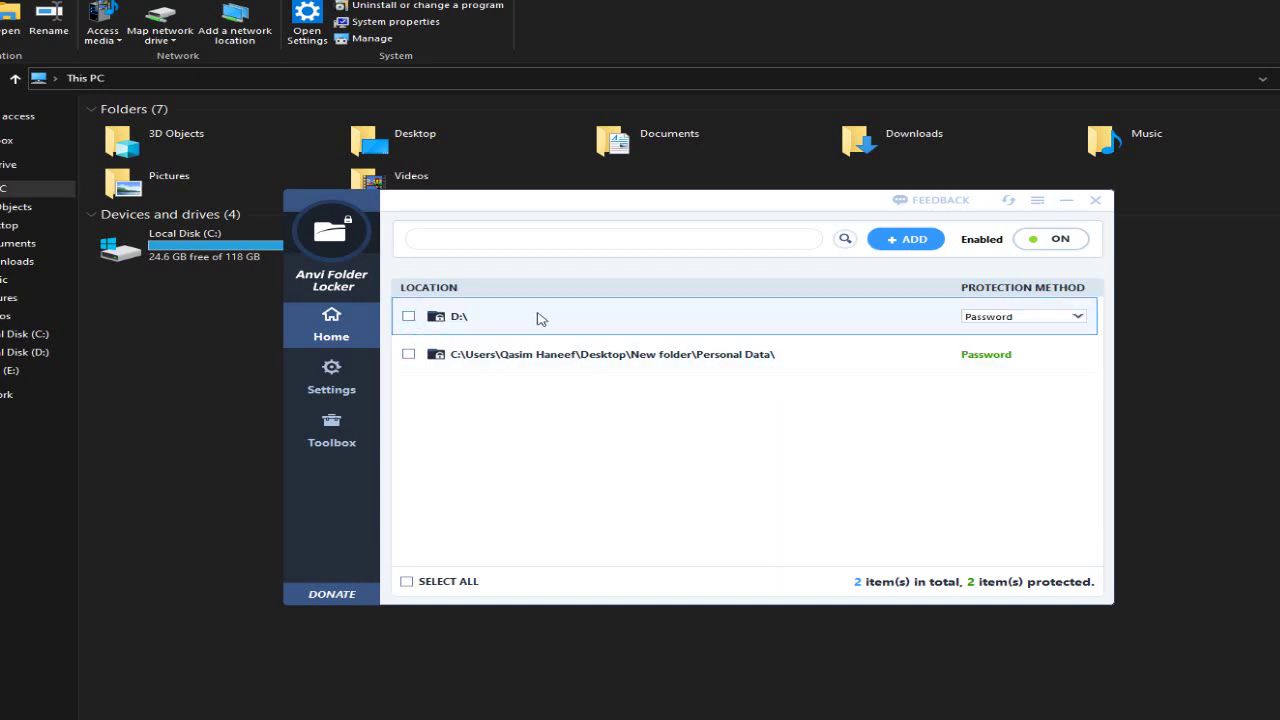
pyautogui.click(990, 317)
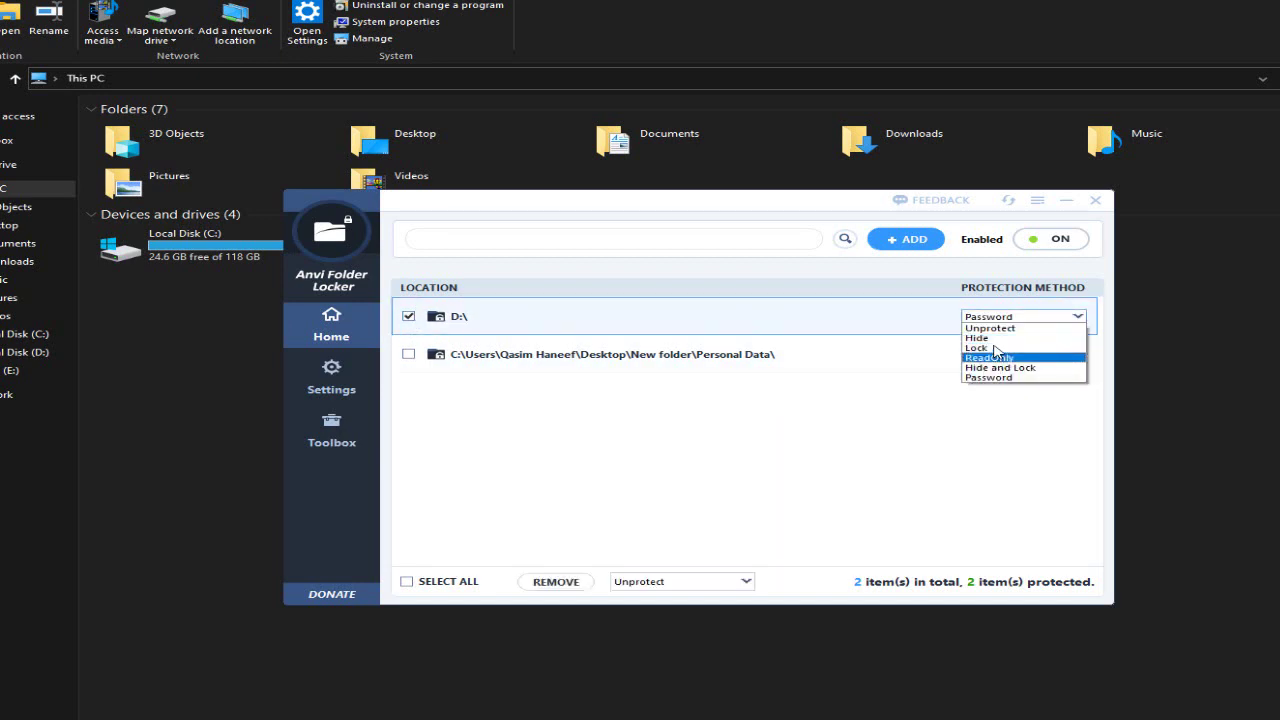
pyautogui.click(990, 328)
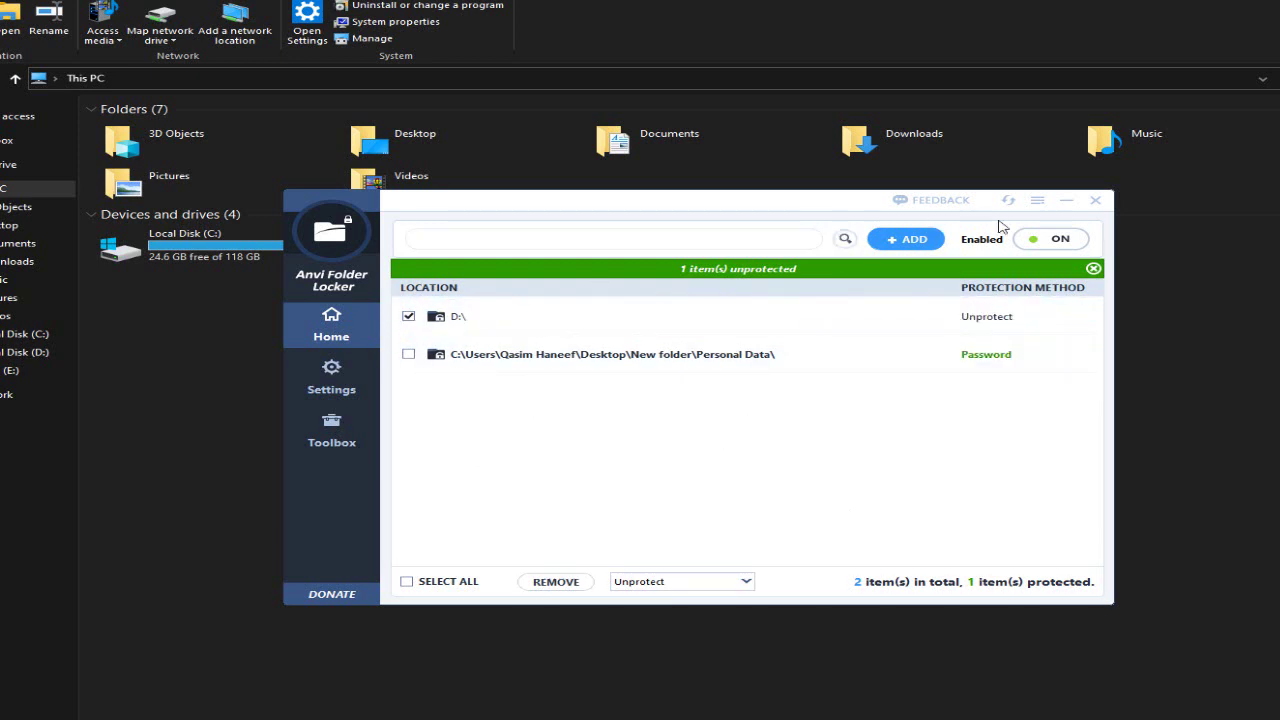
# - Refresh This PC to show Local Disk (D:) accessible again
pyautogui.moveTo(722, 210); pyautogui.dragTo(888, 192)
pyautogui.click(470, 248)
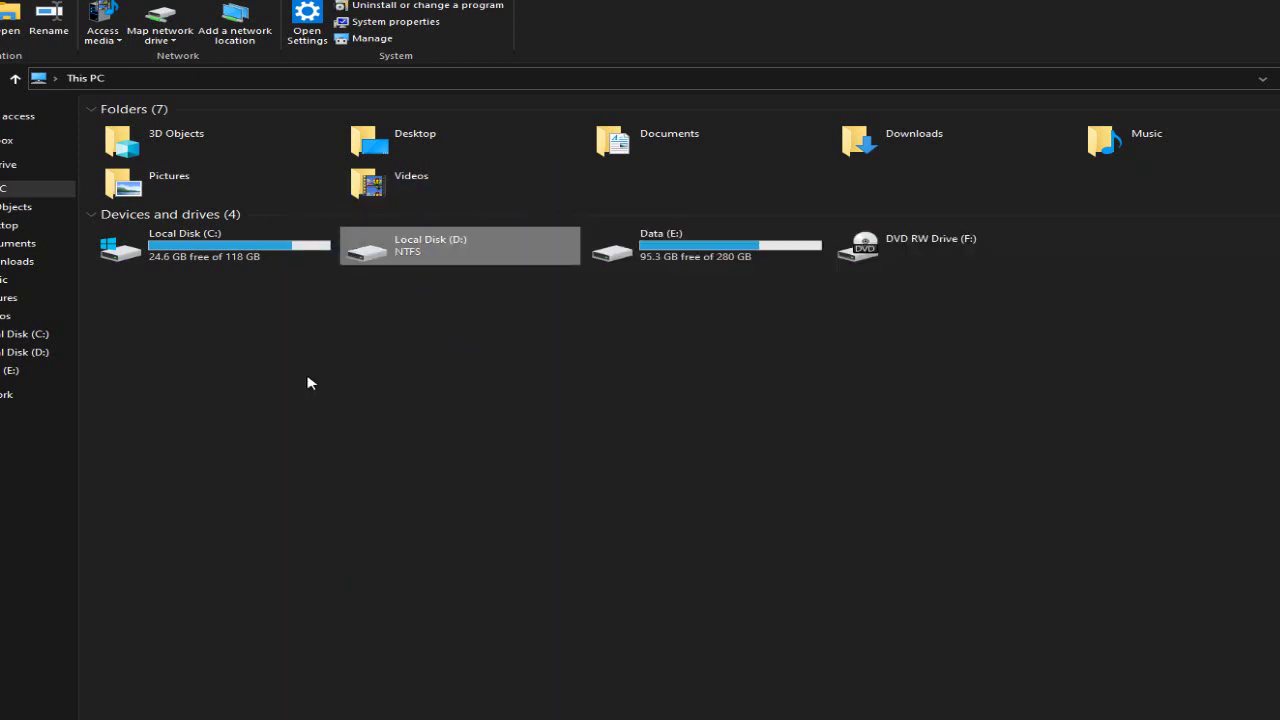
pyautogui.rightClick(308, 378)
pyautogui.click(362, 438)
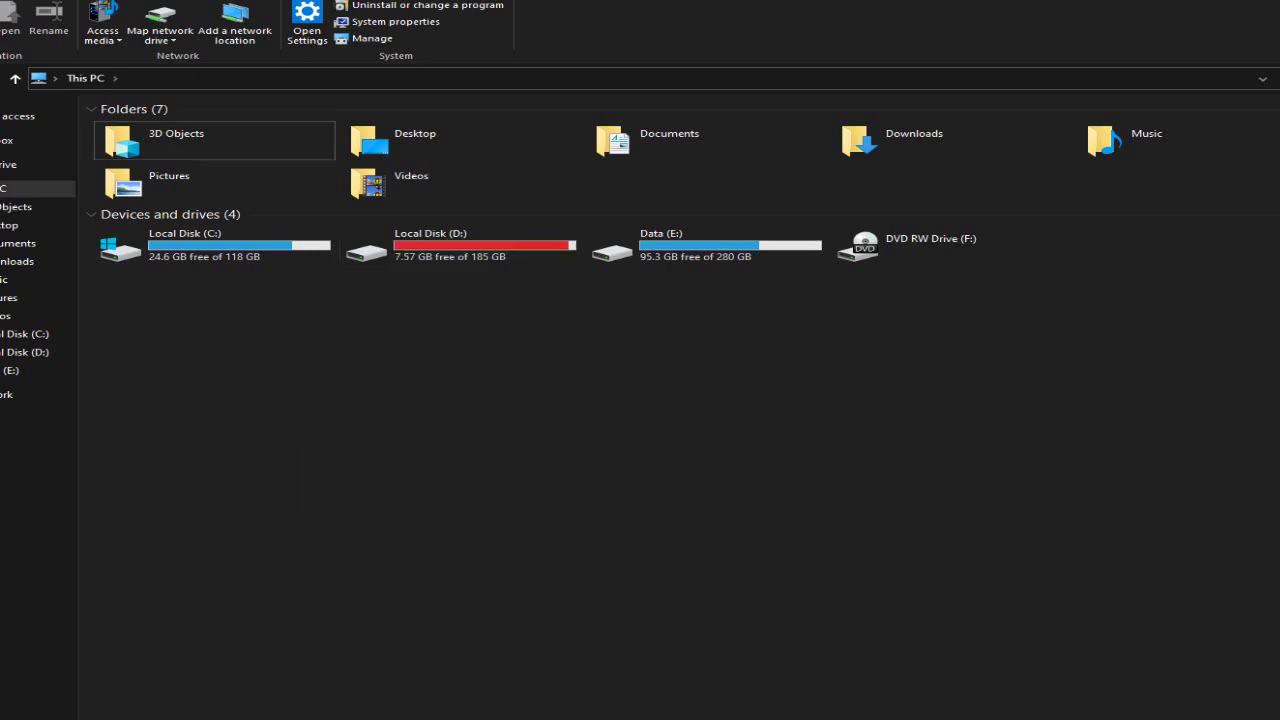
# - Remove the D: drive from Anvi Folder Locker's protected list
pyautogui.hotkey('alt', 'Tab')
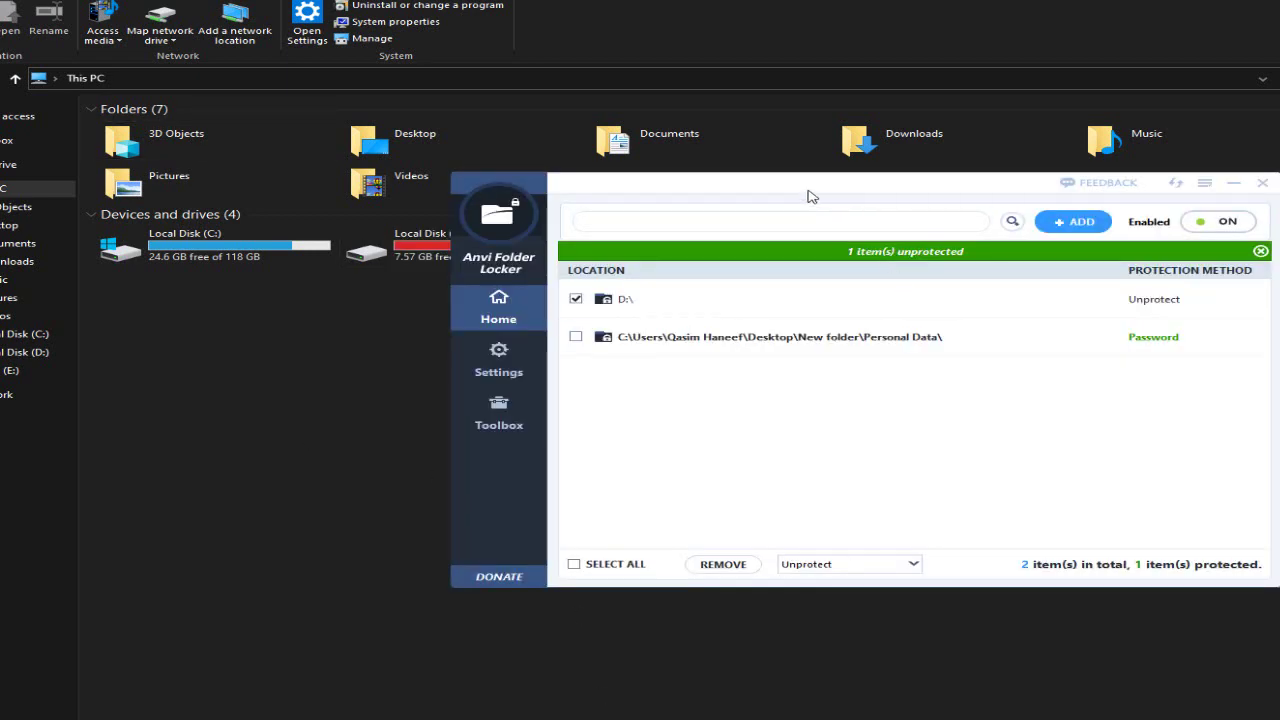
pyautogui.moveTo(809, 192); pyautogui.dragTo(564, 168)
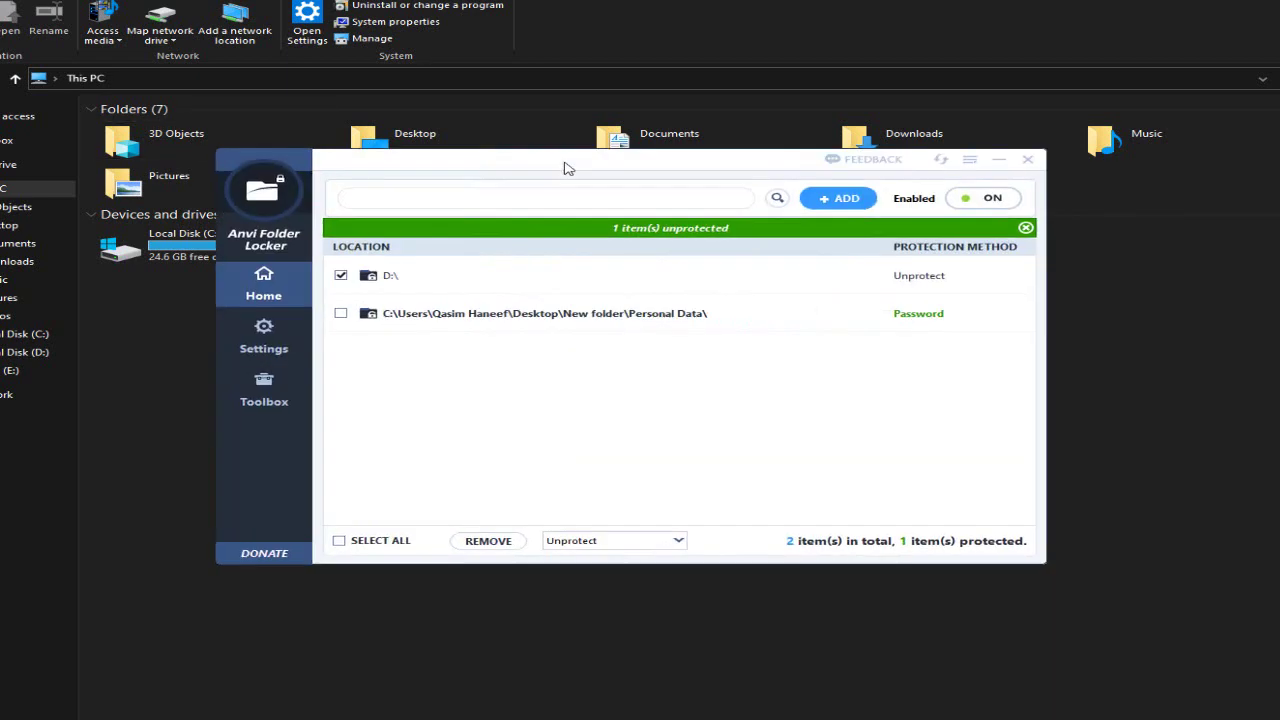
pyautogui.click(490, 544)
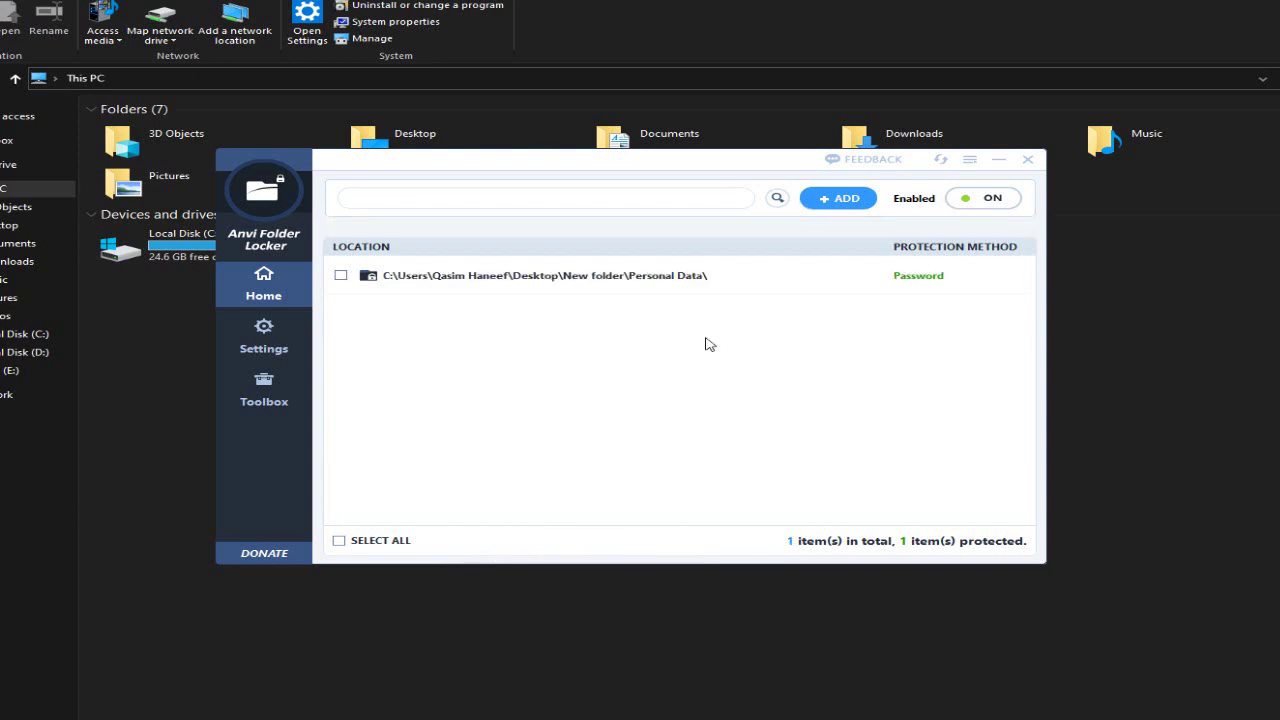